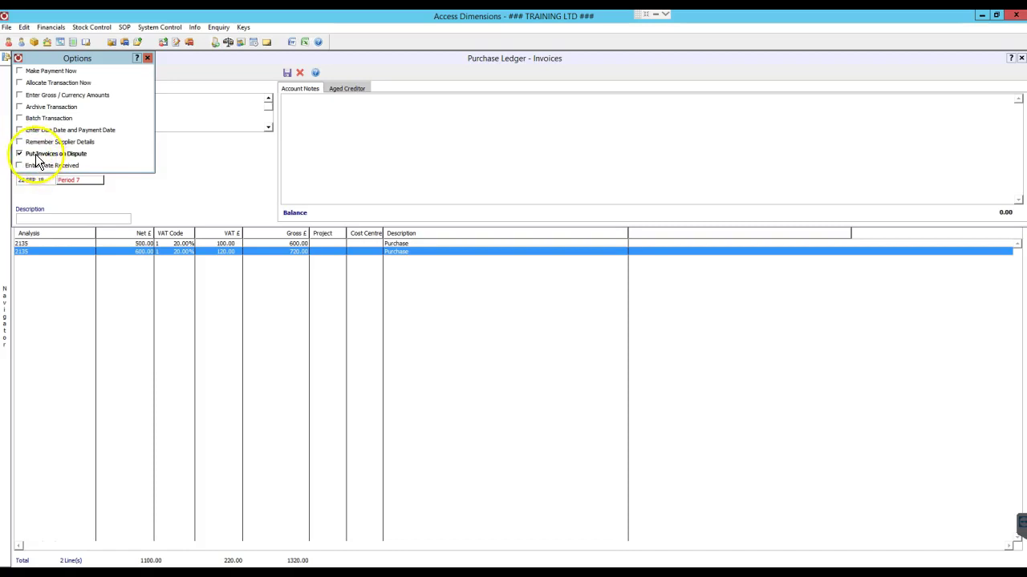
# Close the invoice options and save the two-line purchase invoice with Put Invoices on Dispute enabled.
pyautogui.click(148, 57)
pyautogui.click(60, 28)
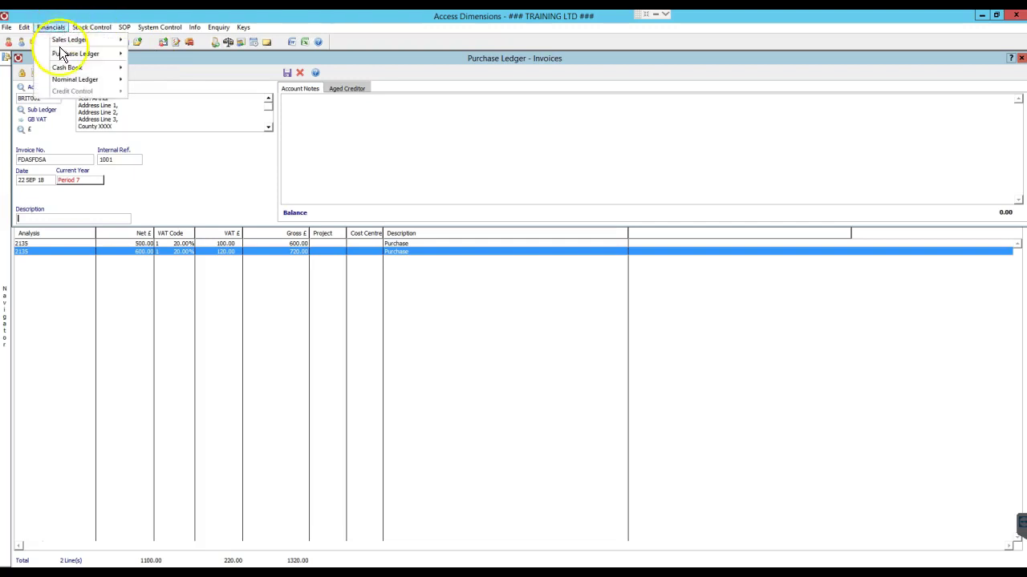
pyautogui.moveTo(112, 55)
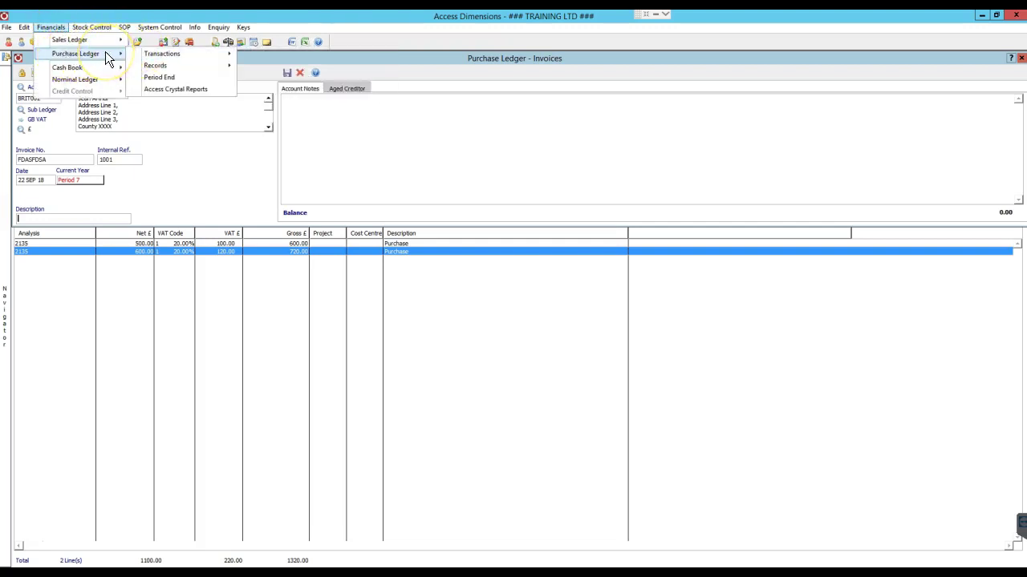
pyautogui.click(191, 185)
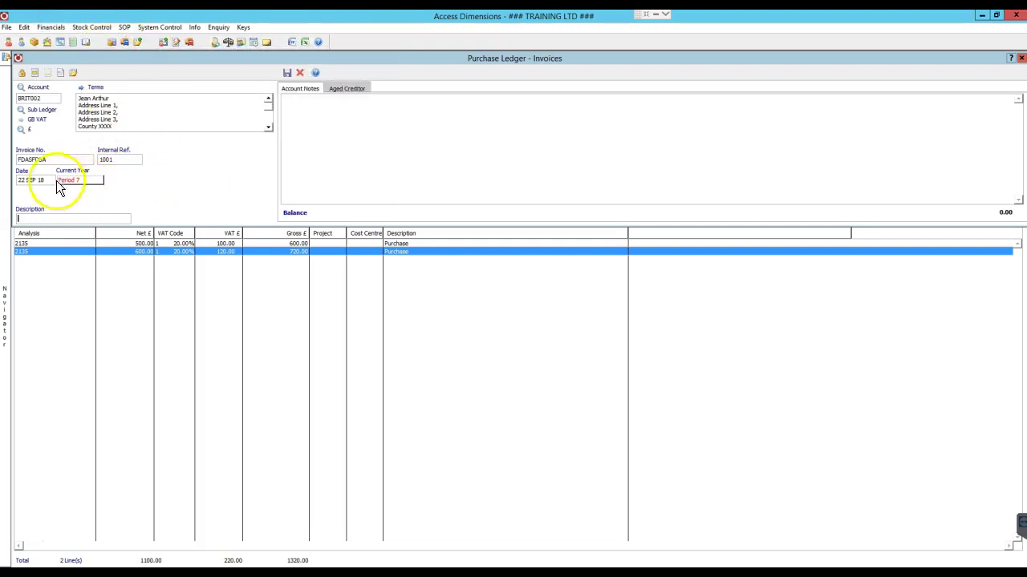
pyautogui.click(34, 74)
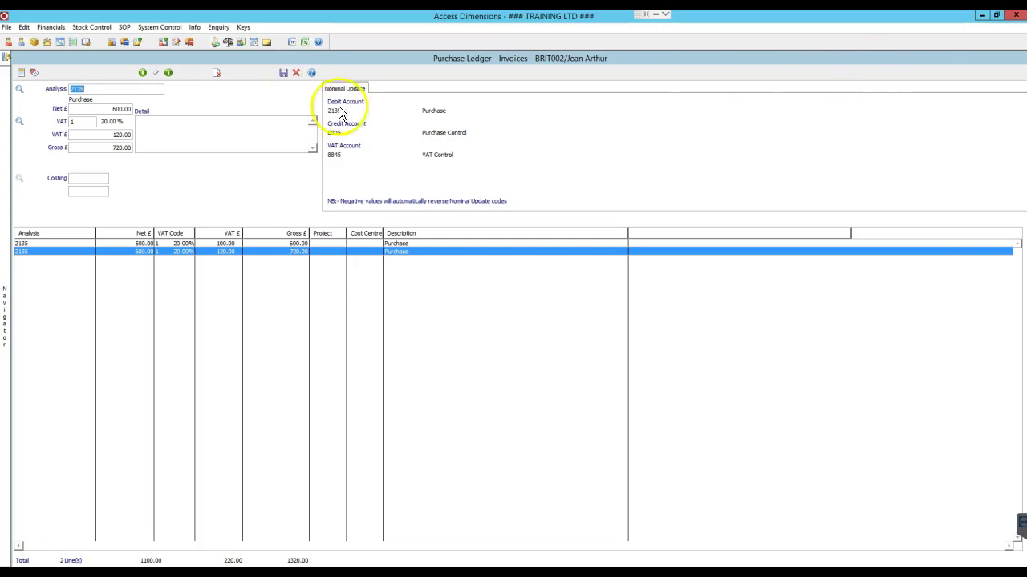
pyautogui.click(285, 74)
pyautogui.click(172, 77)
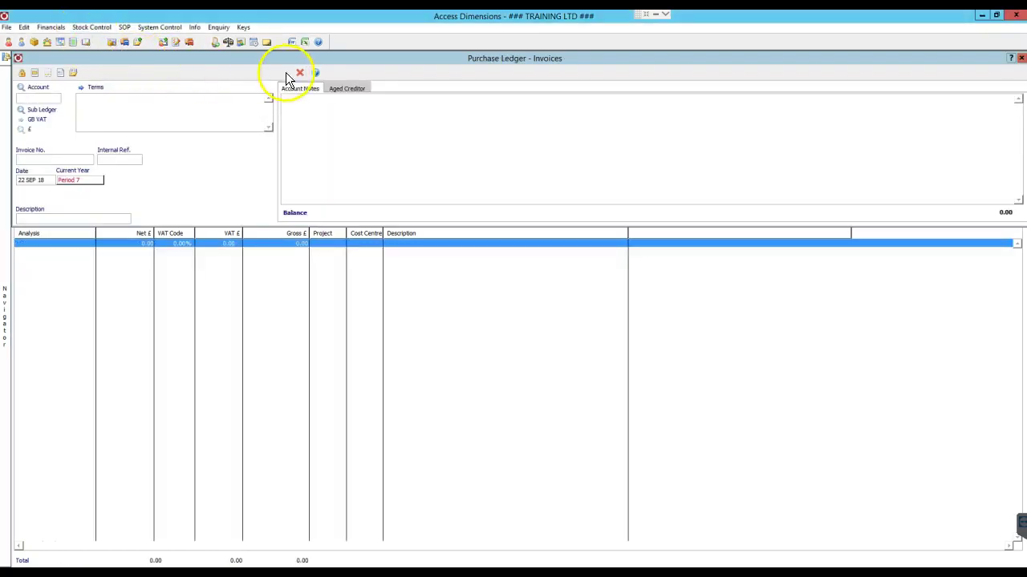
# View the purchase ledger's Suggested Payments screen and its transaction filters, and close it.
pyautogui.click(50, 28)
pyautogui.moveTo(80, 52)
pyautogui.moveTo(165, 56)
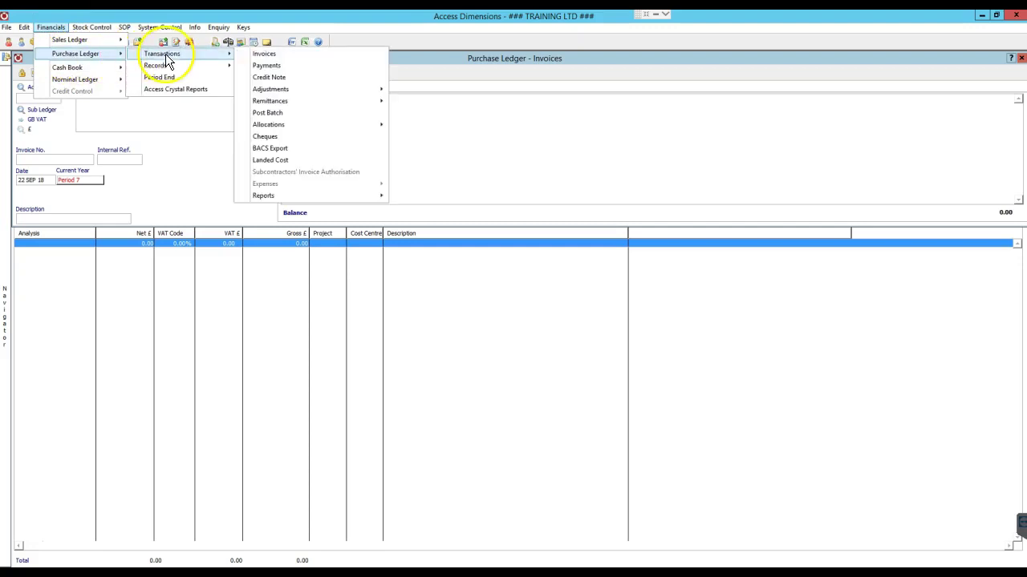
pyautogui.moveTo(269, 101)
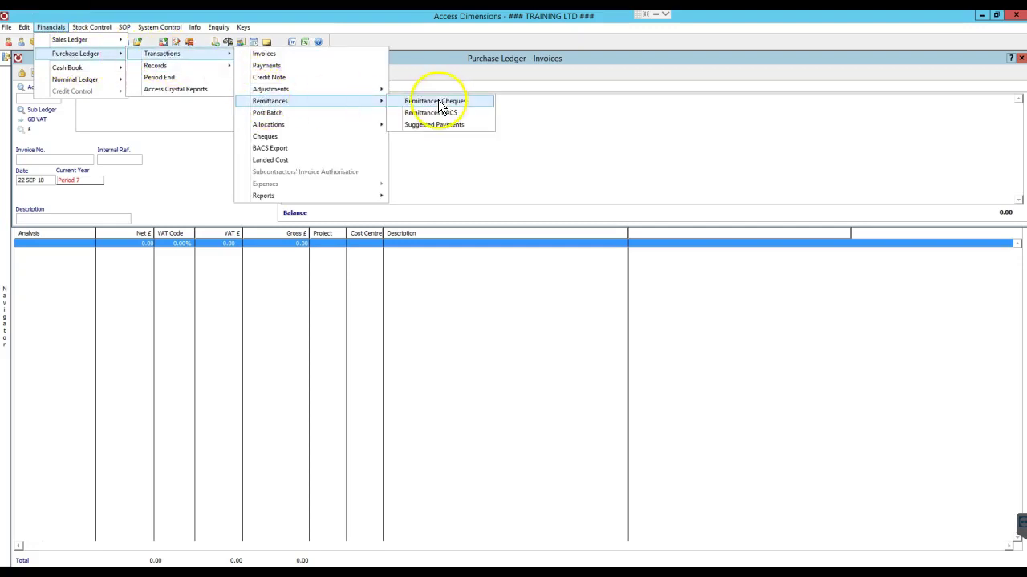
pyautogui.click(434, 126)
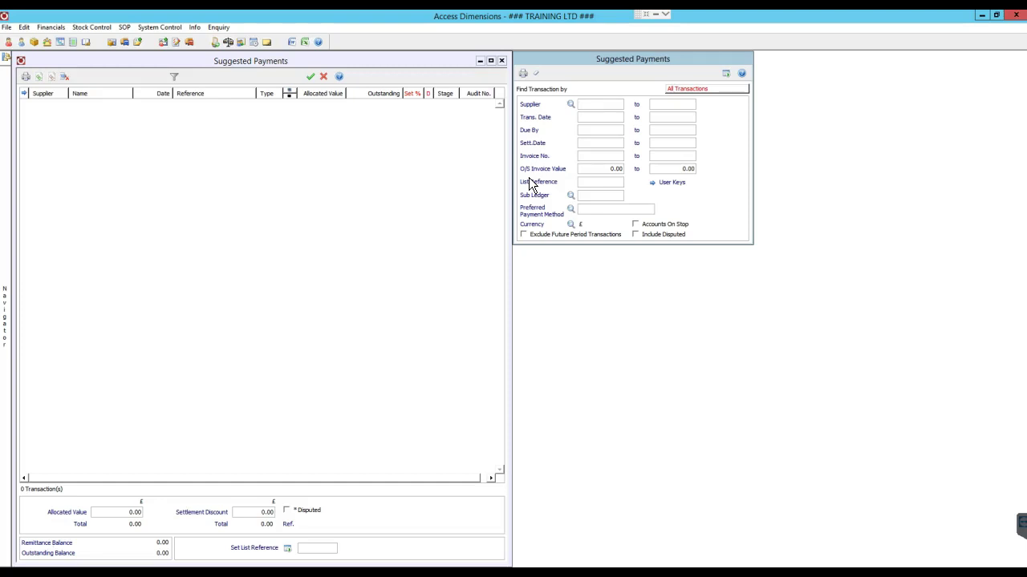
pyautogui.click(502, 77)
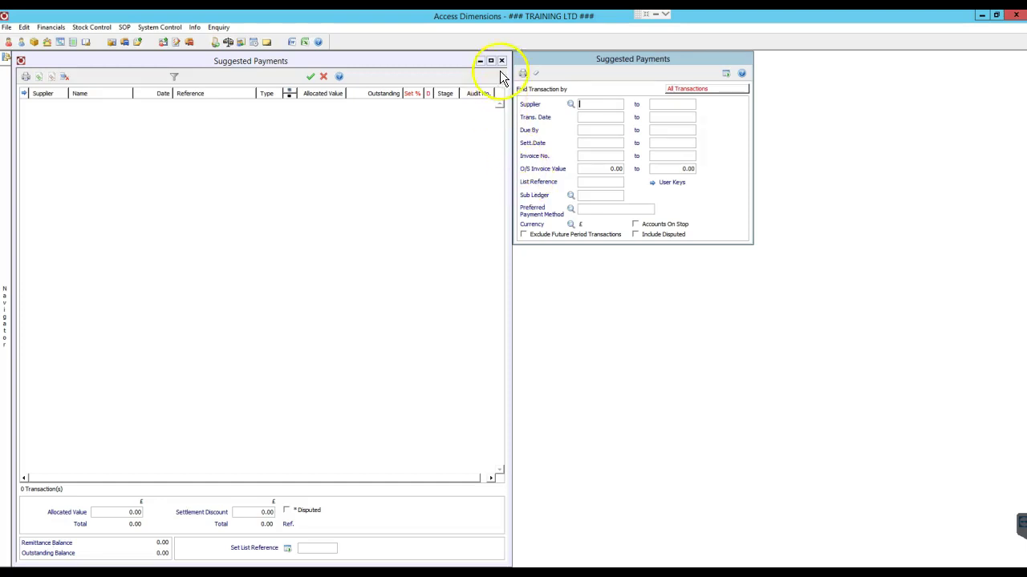
pyautogui.click(501, 61)
# Open Remittances Cheques for the purchase ledger and list all supplier transactions without entering any filter criteria.
pyautogui.click(56, 28)
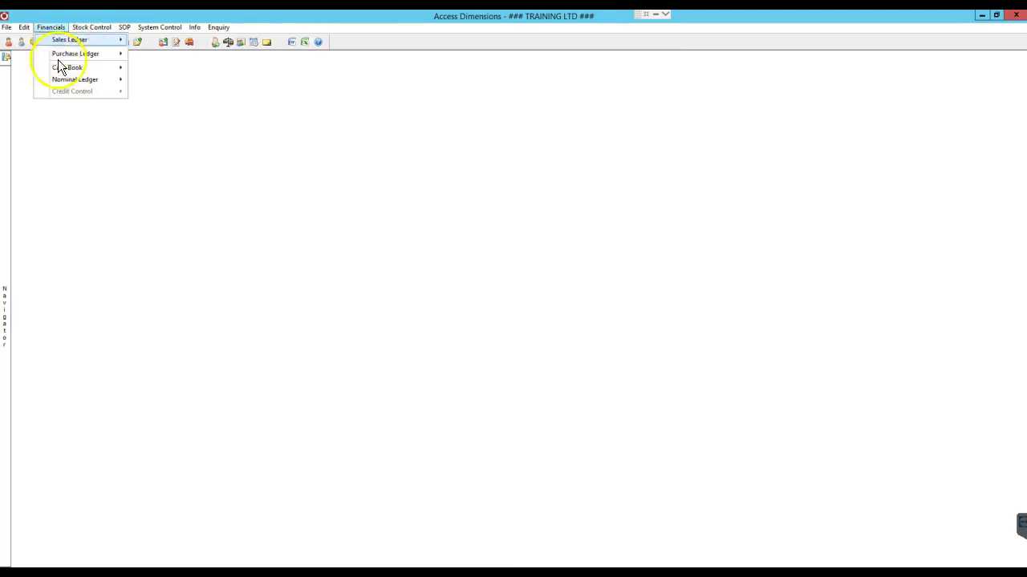
pyautogui.moveTo(72, 54)
pyautogui.moveTo(175, 55)
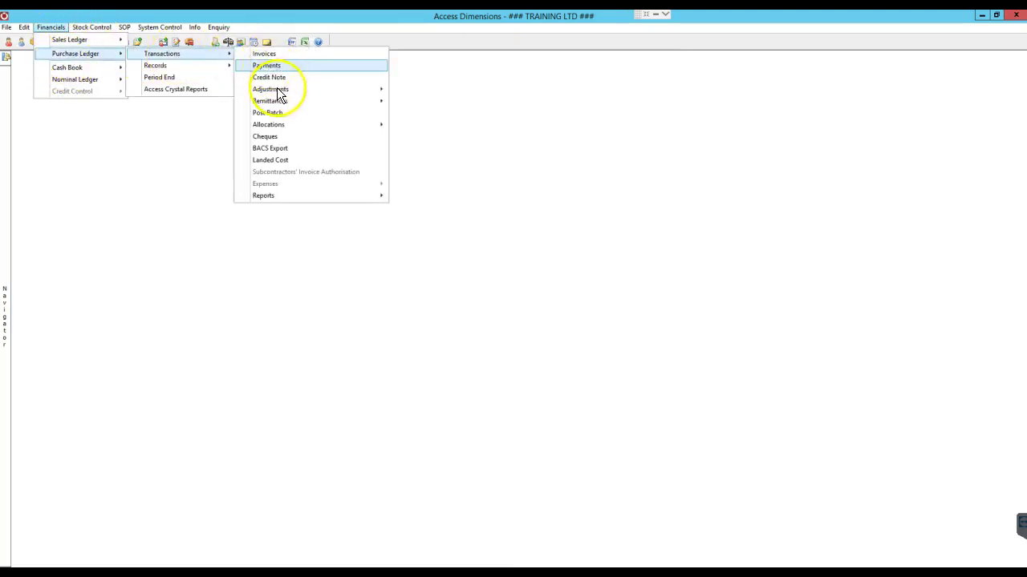
pyautogui.moveTo(360, 101)
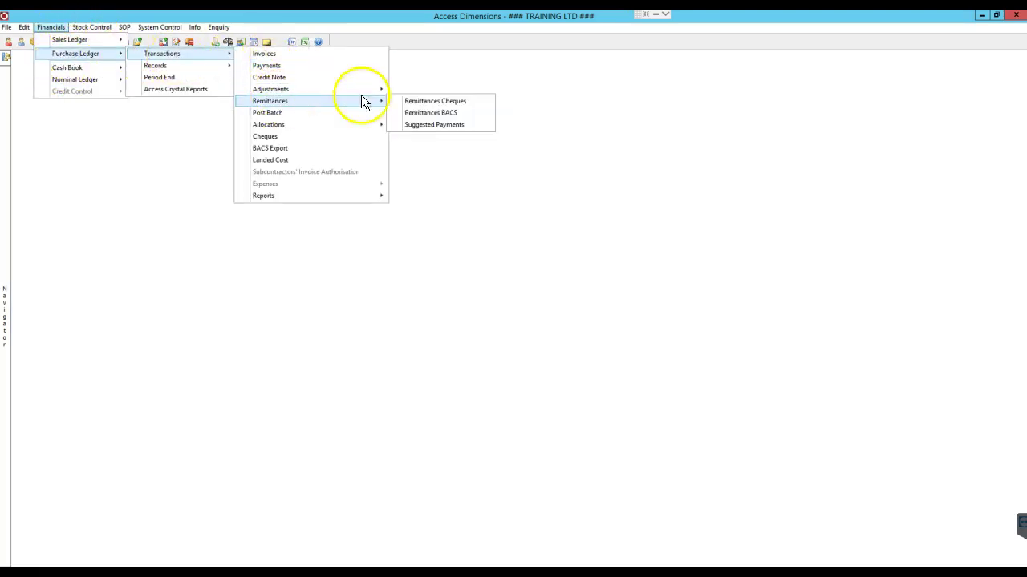
pyautogui.click(429, 101)
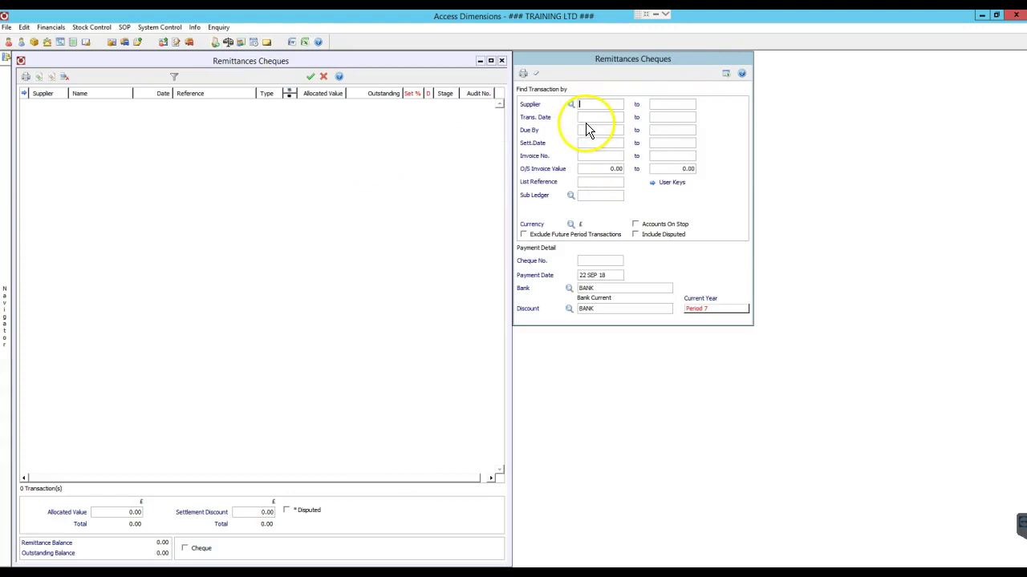
pyautogui.click(725, 74)
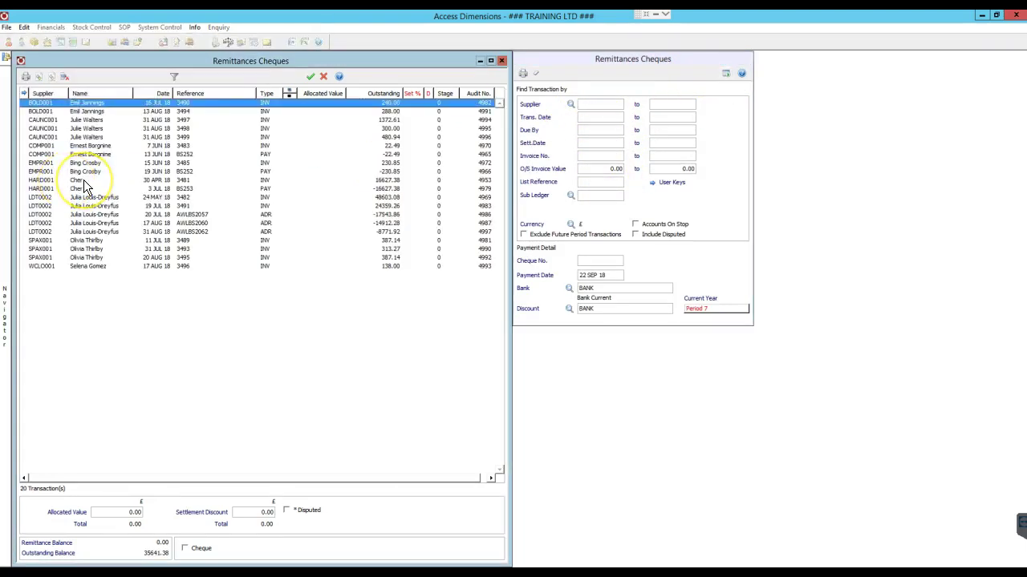
# Allocate the full outstanding amounts to invoices 3498, 3499 and 3483, and select the allocated value of invoice 3499.
pyautogui.click(257, 128)
pyautogui.keyDown('shift'); pyautogui.click(257, 145); pyautogui.keyUp('shift')
pyautogui.click(289, 93)
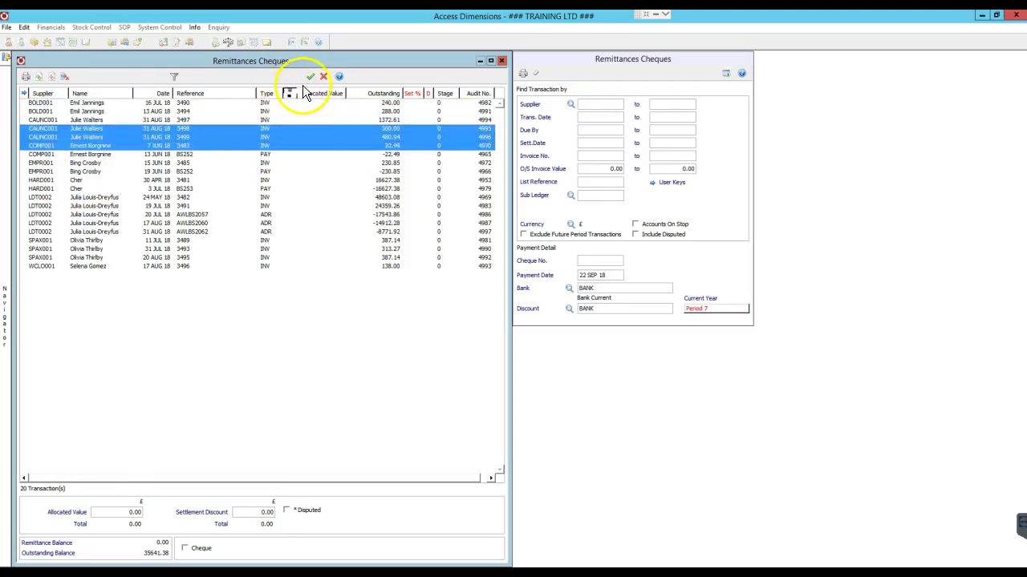
pyautogui.click(333, 138)
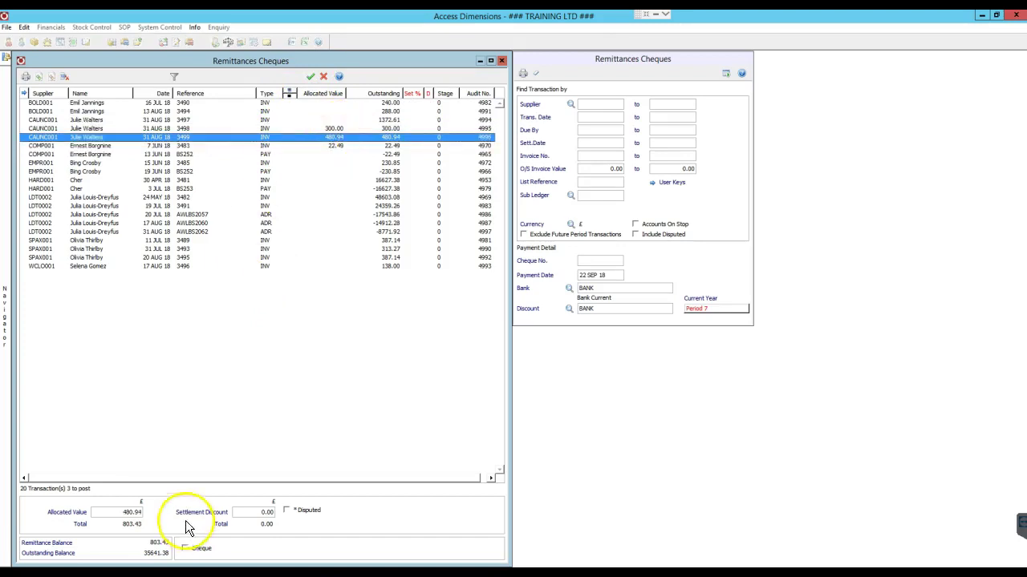
pyautogui.doubleClick(130, 512)
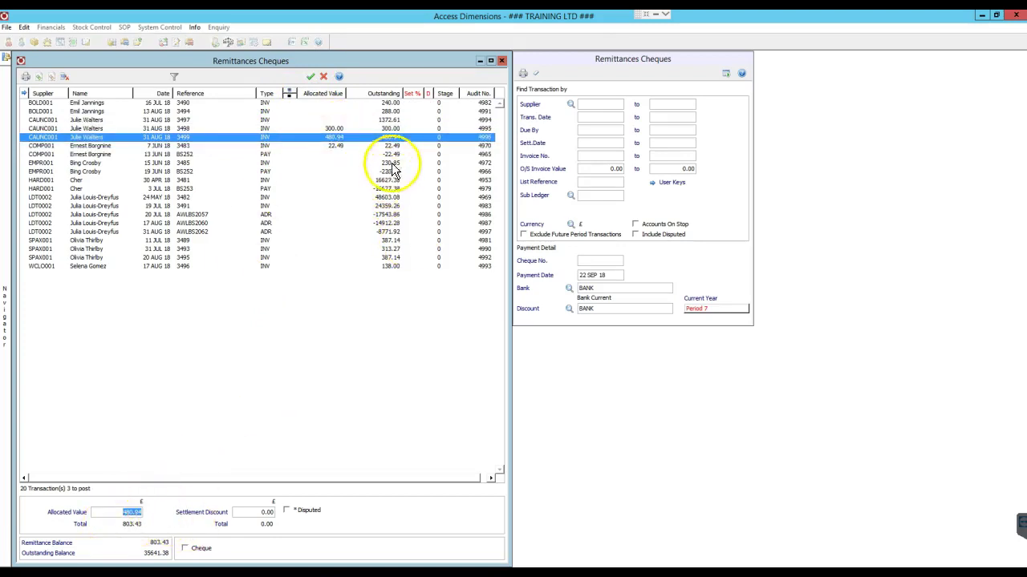
# Allocate the full outstanding amount of 48603.08 to invoice 3482.
pyautogui.click(339, 163)
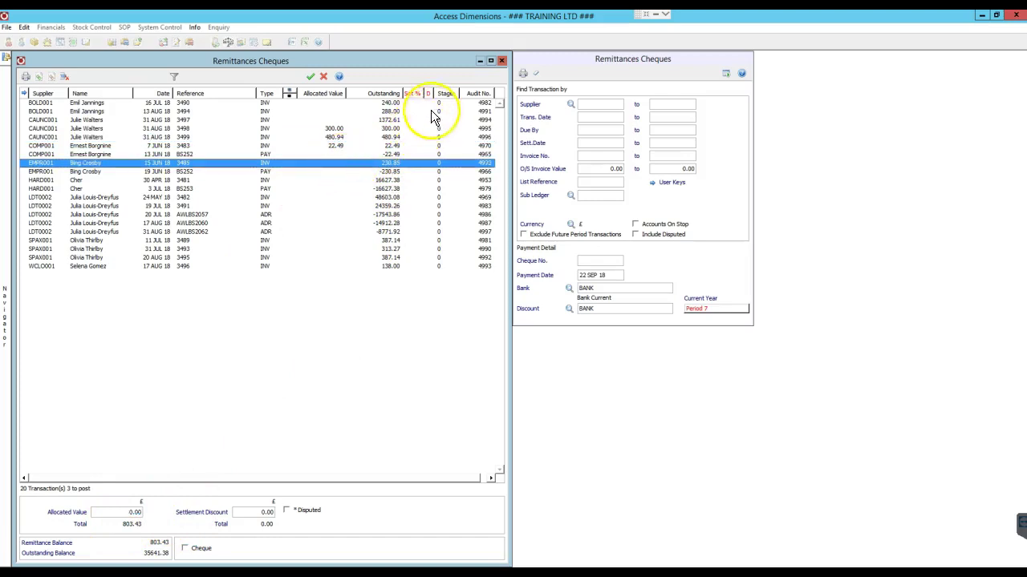
pyautogui.click(267, 198)
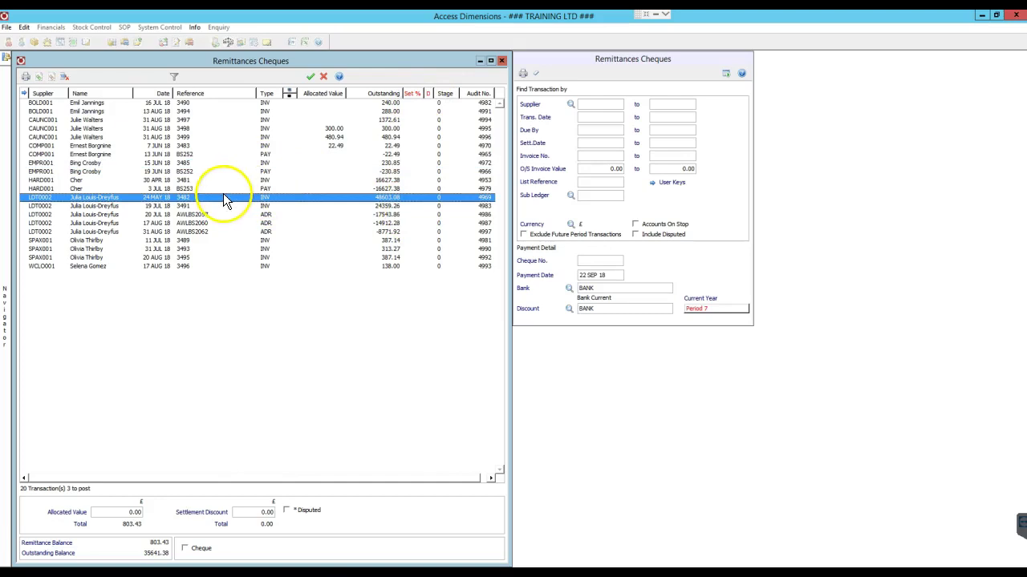
pyautogui.doubleClick(305, 199)
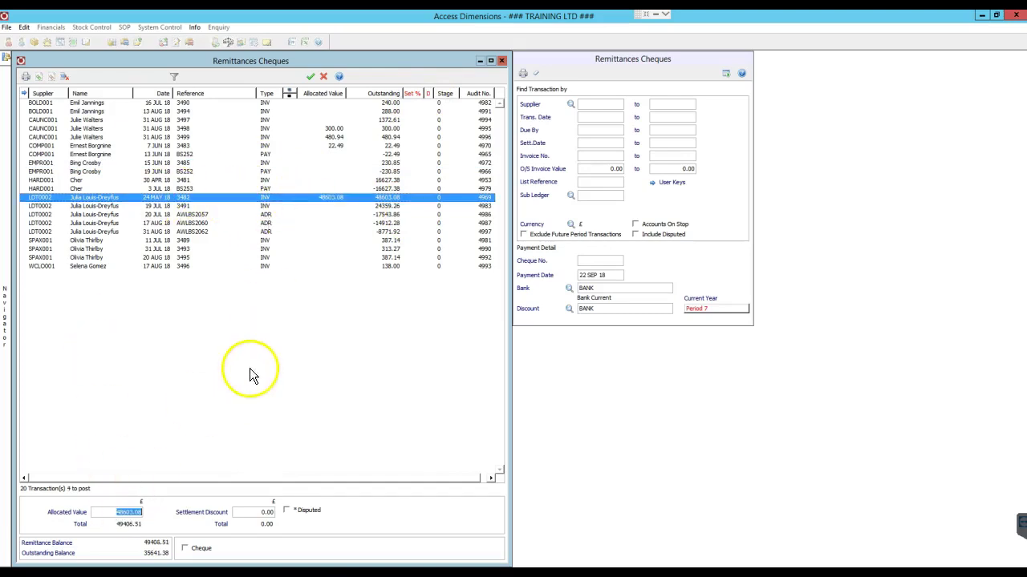
# Enter a settlement discount of 603.08 on invoice 3482 and accept it although no discount is due under the terms.
pyautogui.click(267, 512)
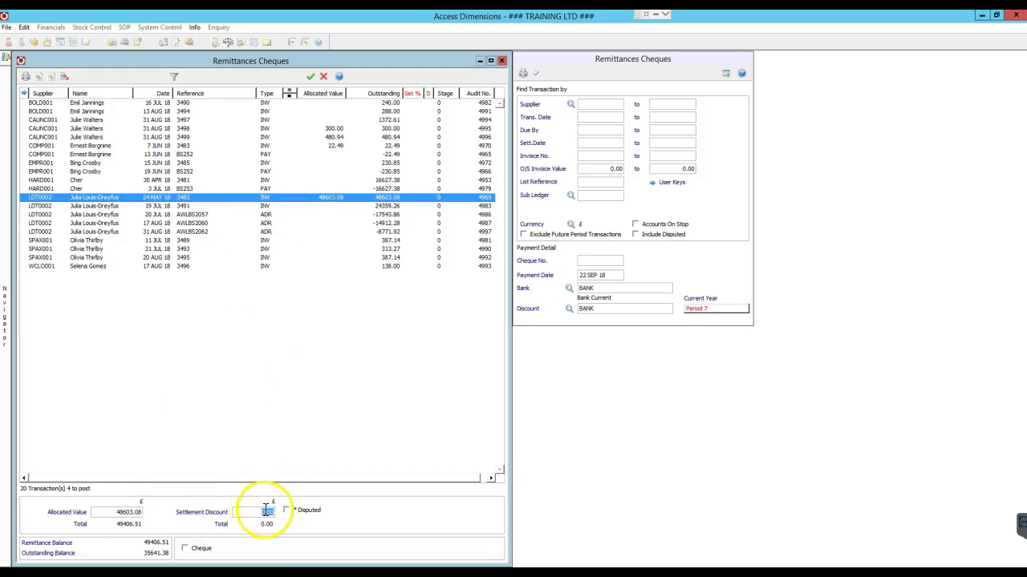
pyautogui.click(128, 512)
pyautogui.click(264, 511)
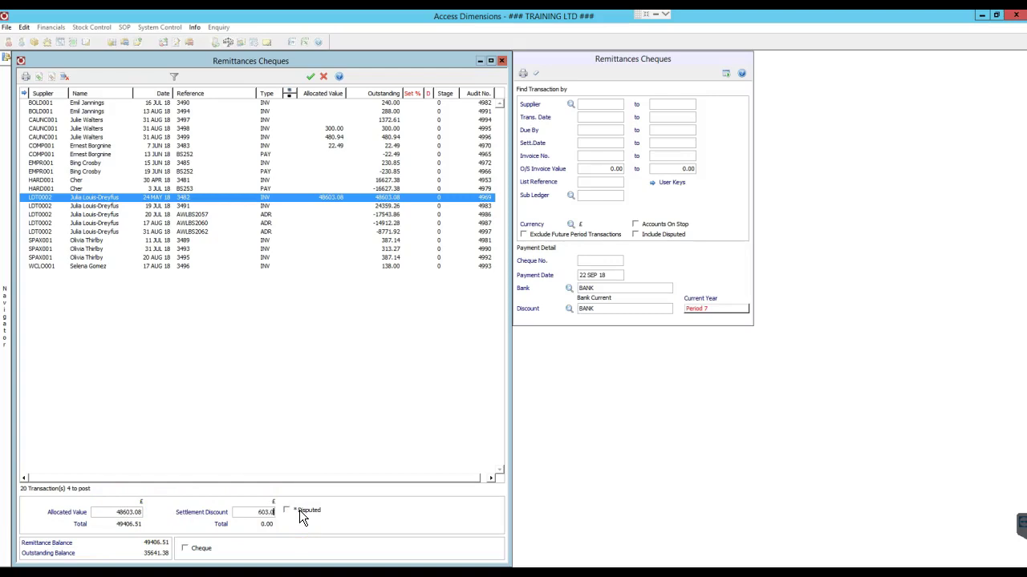
pyautogui.click(300, 513)
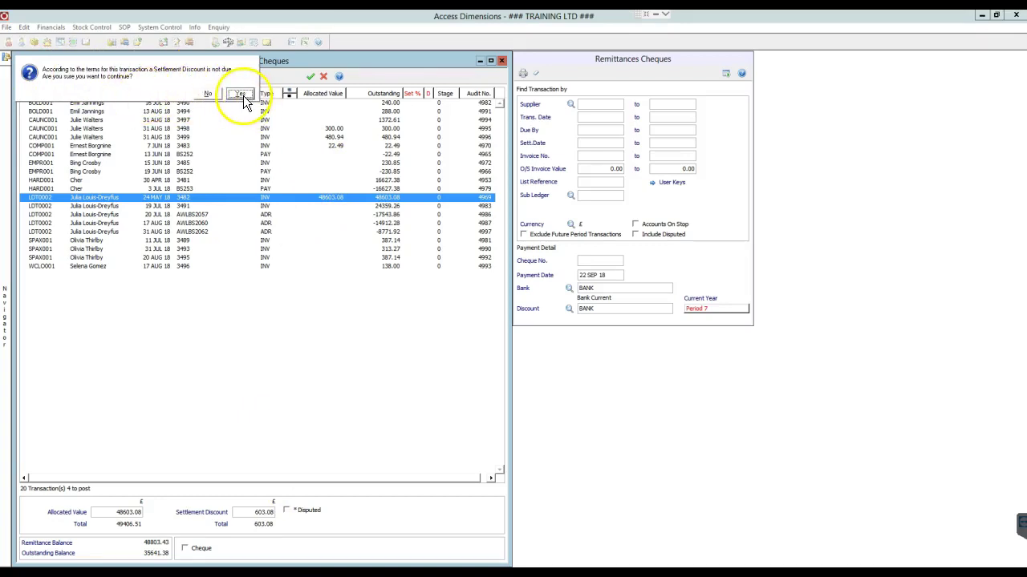
pyautogui.click(240, 95)
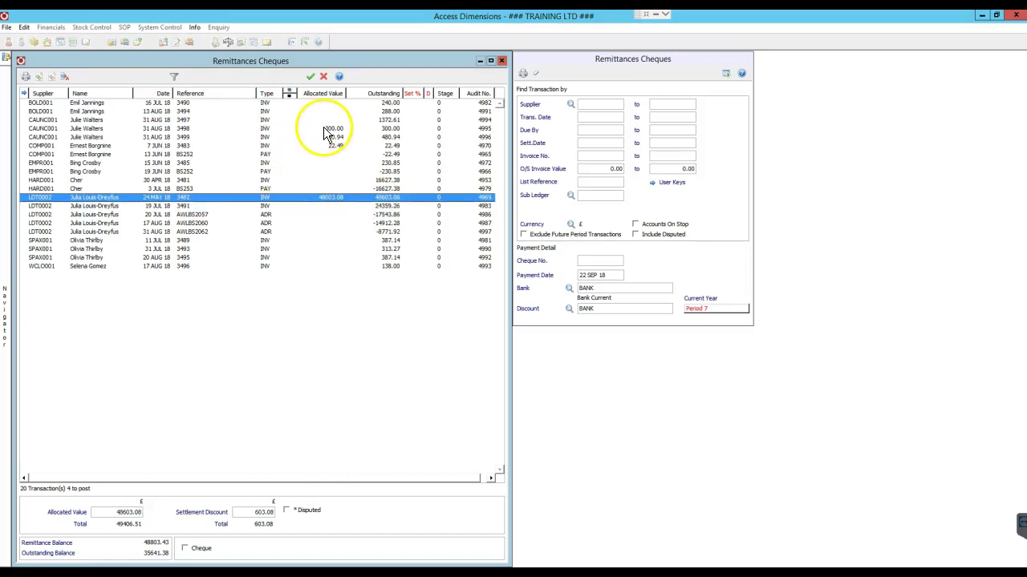
# Process the four allocated invoices for payment and output their remittance advices to screen.
pyautogui.moveTo(329, 132); pyautogui.dragTo(331, 148)
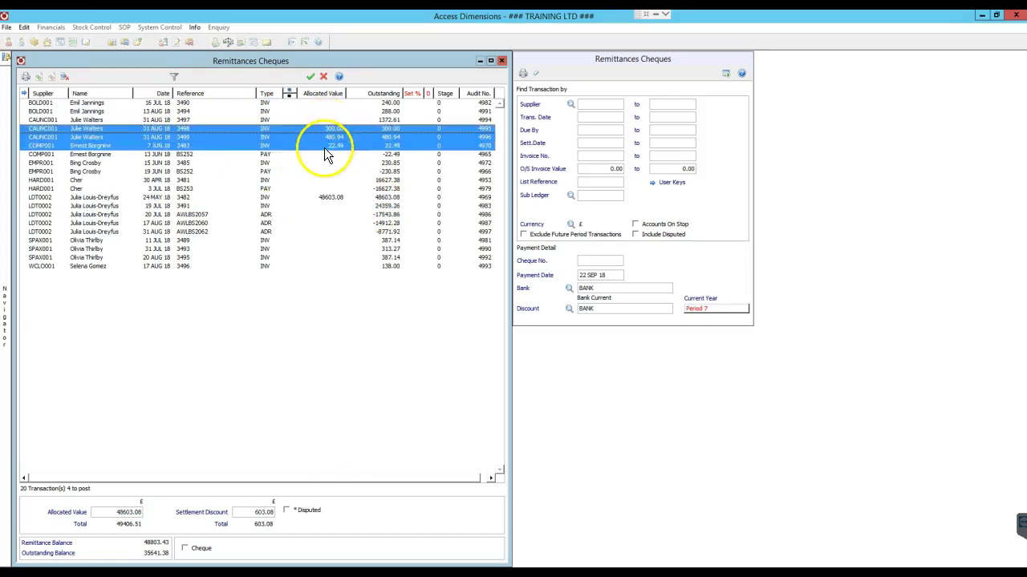
pyautogui.click(310, 77)
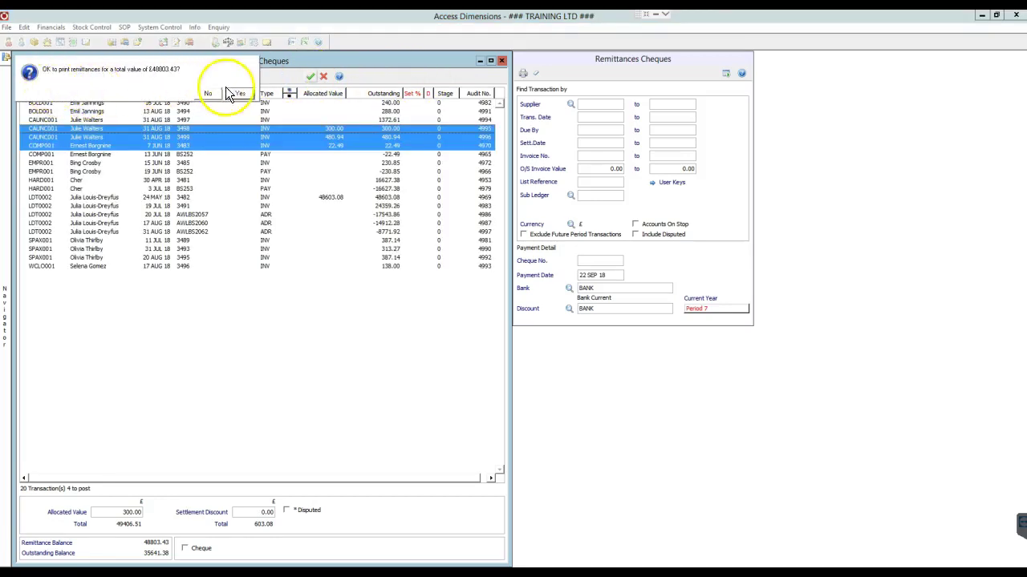
pyautogui.click(204, 94)
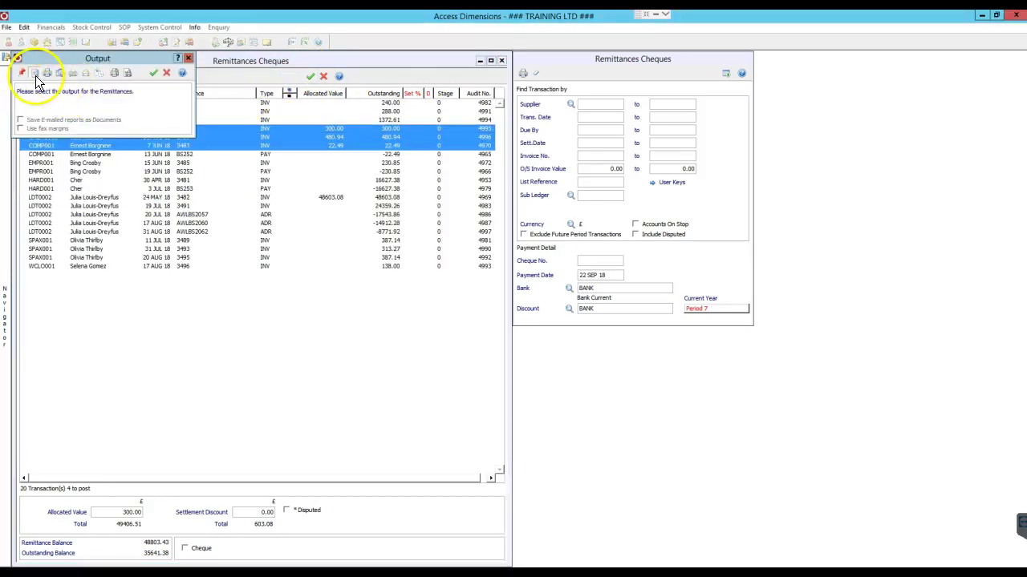
pyautogui.click(153, 74)
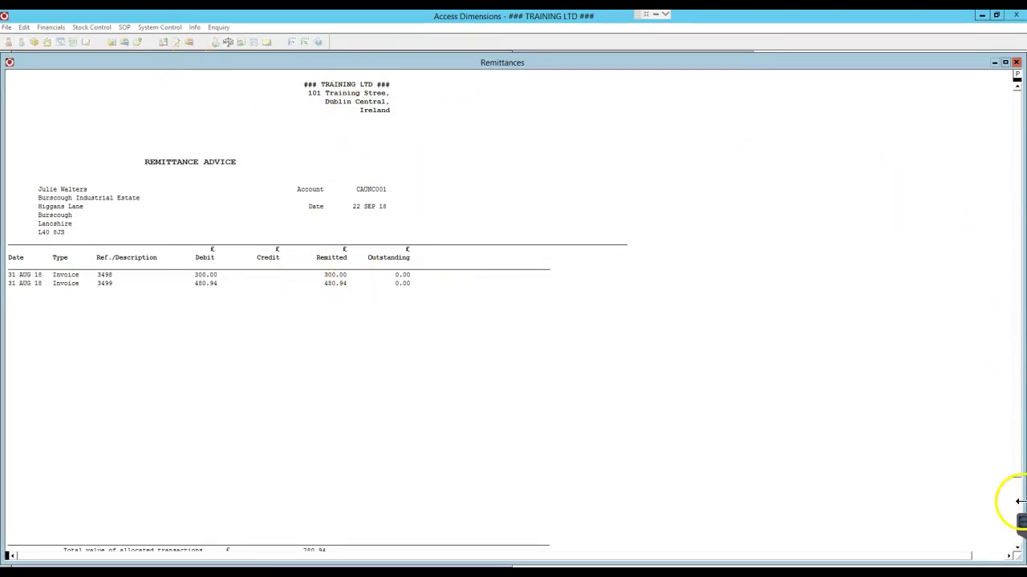
# Review each supplier's remittance advice, check the remitted amount and discount totals for invoice 3482, and return to its allocation line.
pyautogui.scroll(-5, 1020, 507)
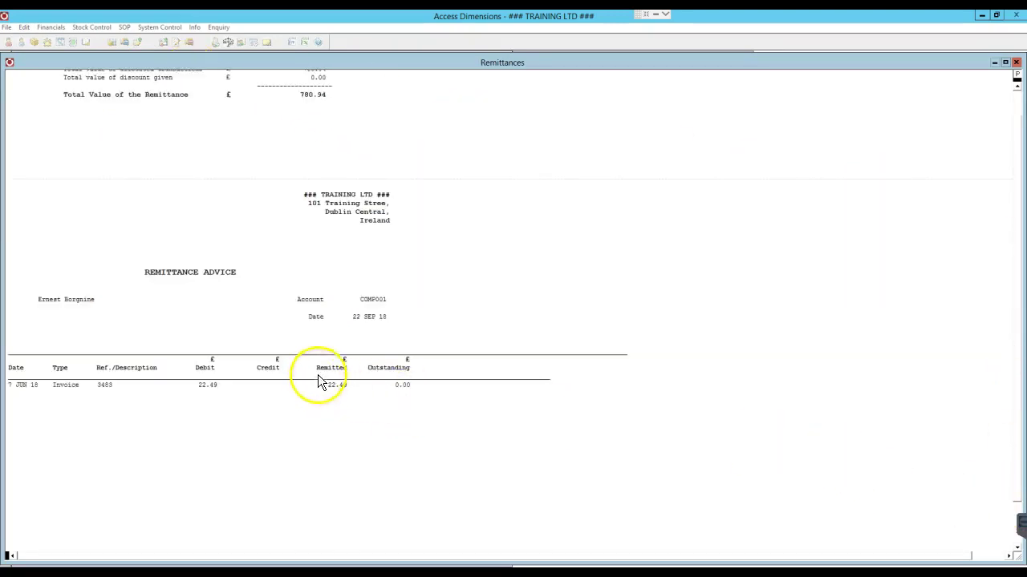
pyautogui.scroll(-3, 315, 380)
pyautogui.scroll(-5, 574, 351)
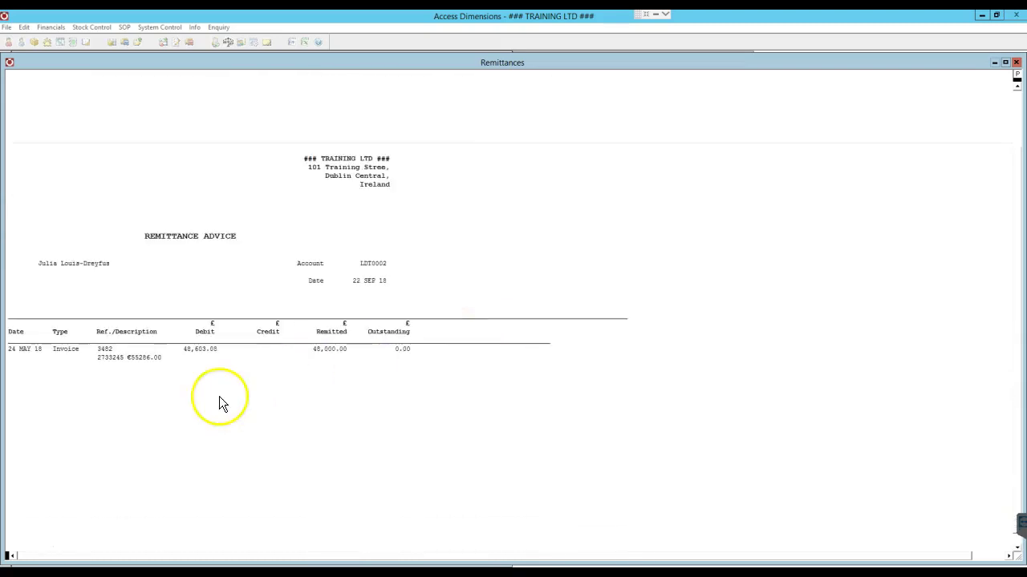
pyautogui.moveTo(157, 338); pyautogui.dragTo(469, 366)
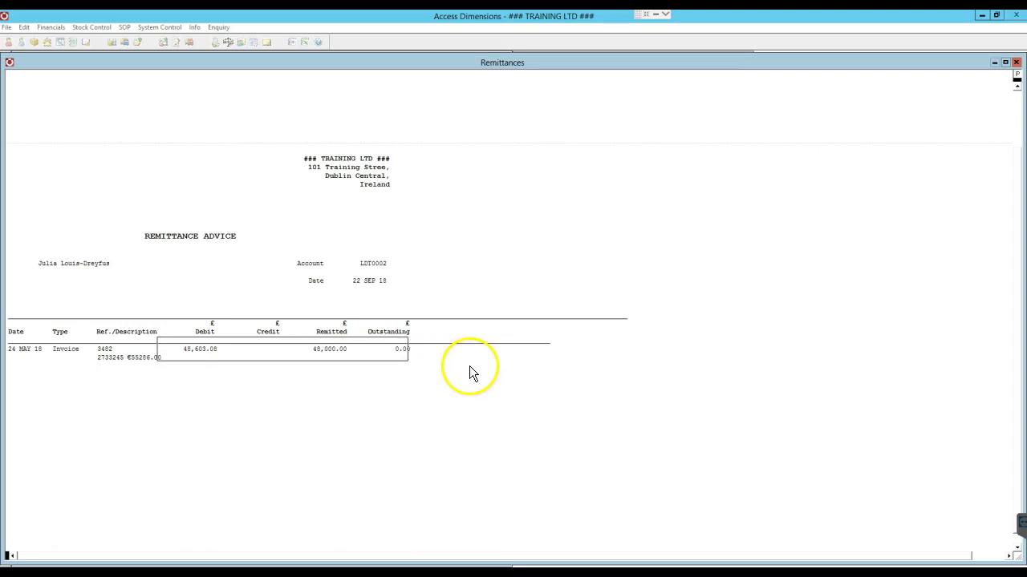
pyautogui.scroll(-1, 463, 351)
pyautogui.scroll(-1, 385, 337)
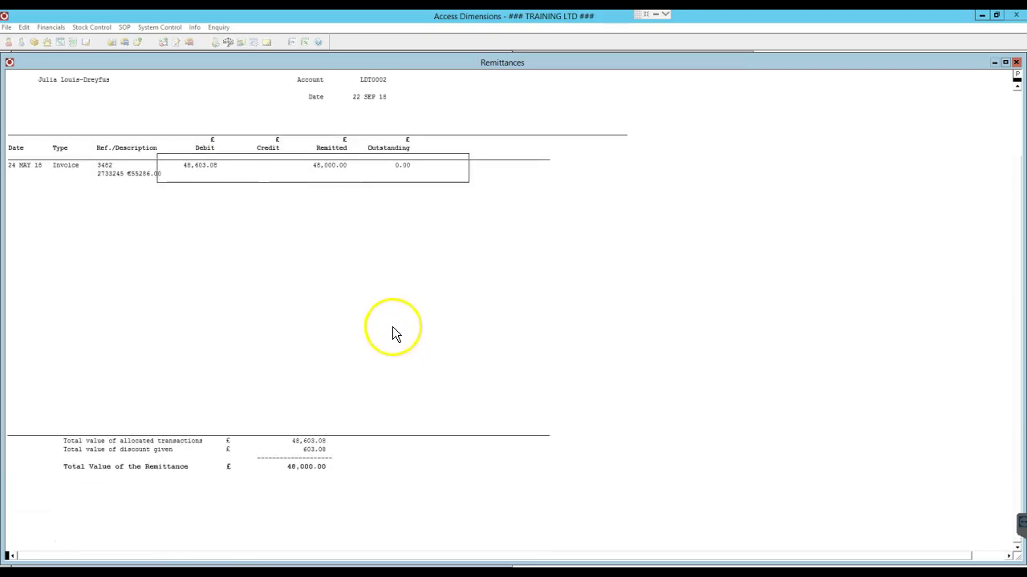
pyautogui.moveTo(136, 442); pyautogui.dragTo(362, 458)
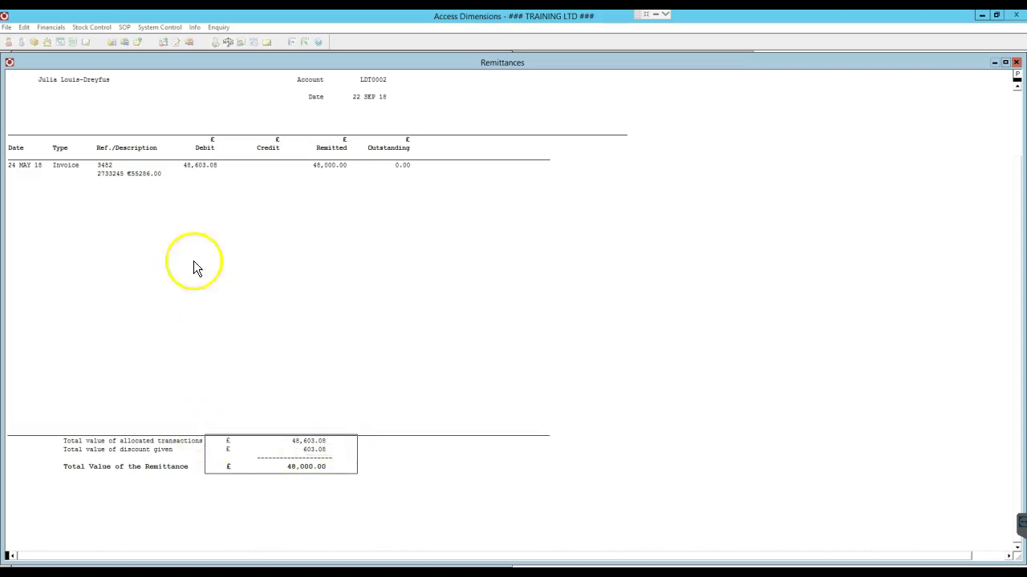
pyautogui.click(1016, 63)
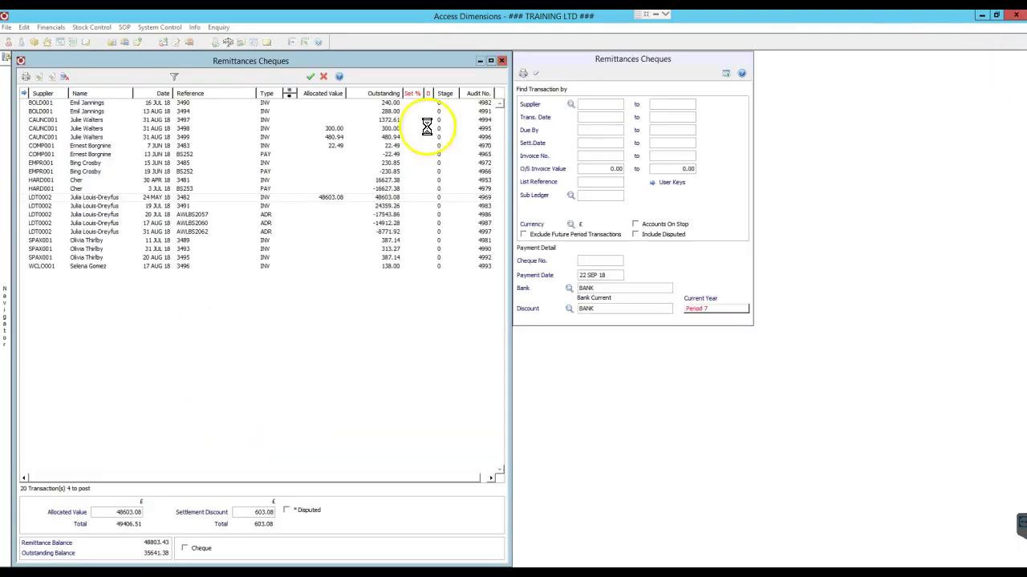
pyautogui.click(339, 200)
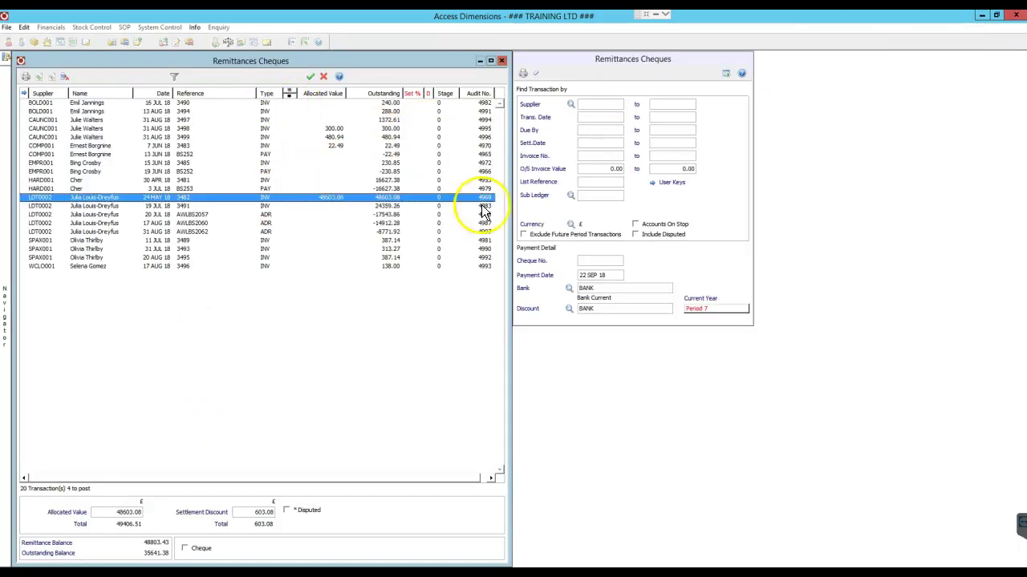
# Set the remittance run's discount analysis code to 2200, Purchases Discount.
pyautogui.moveTo(595, 288); pyautogui.dragTo(543, 292)
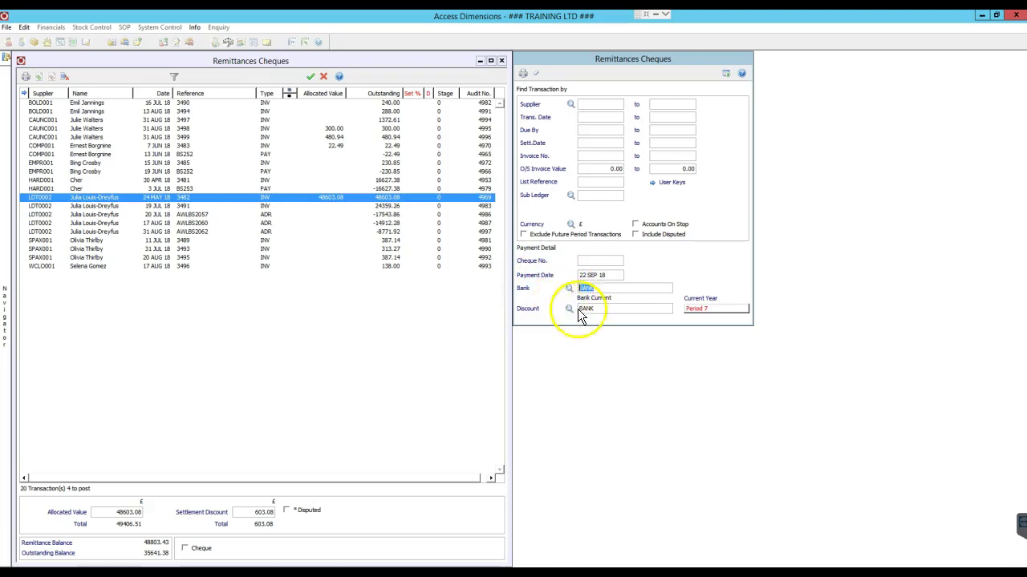
pyautogui.moveTo(584, 310); pyautogui.dragTo(551, 305)
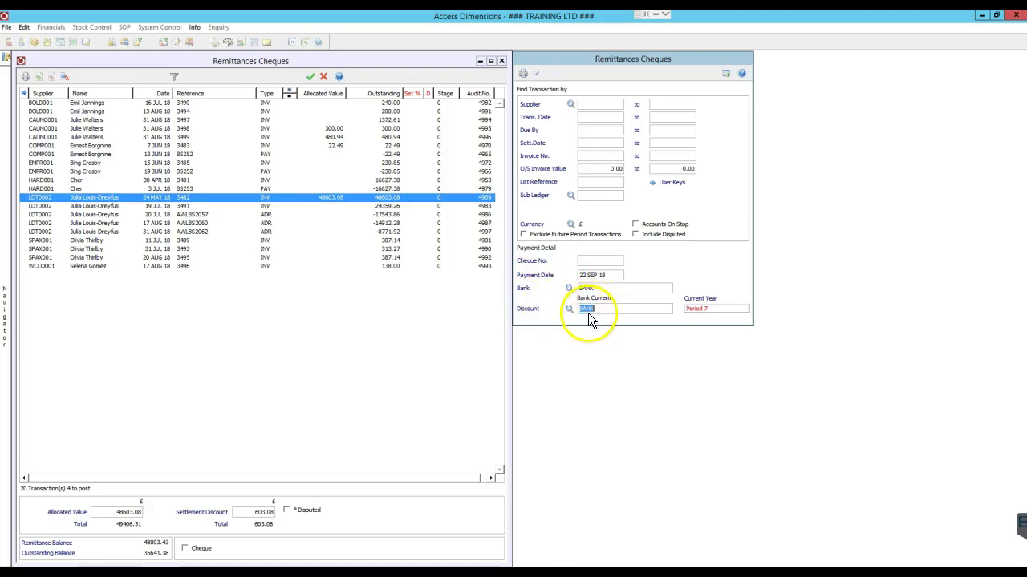
pyautogui.press('Delete')
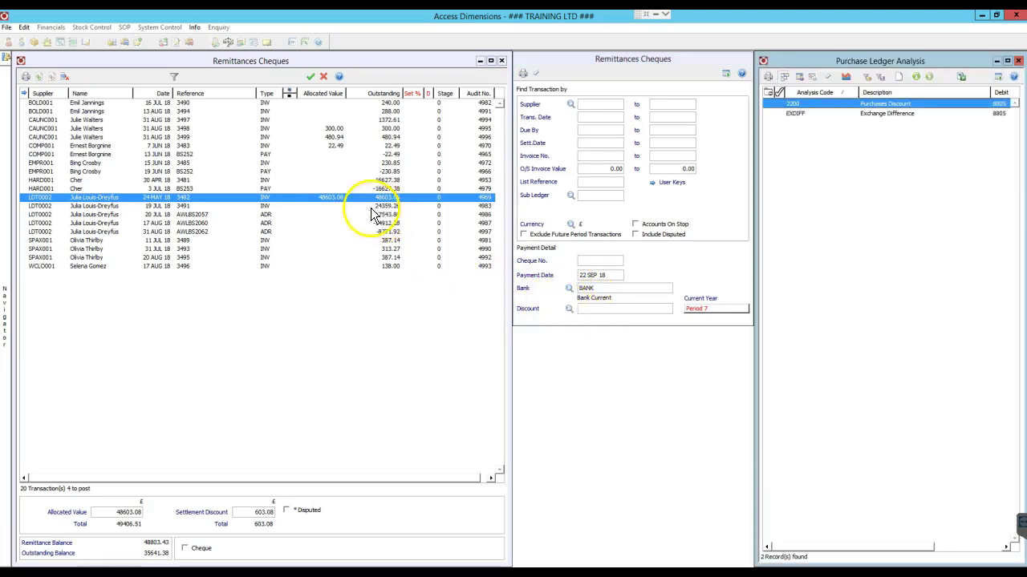
pyautogui.doubleClick(826, 105)
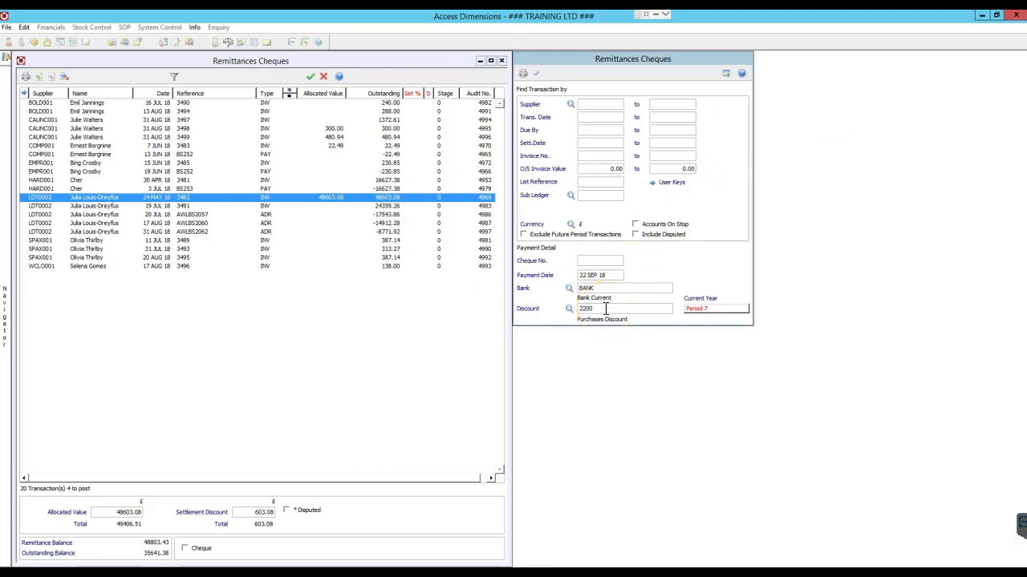
# Close the cheque remittances, discarding the entered details, and open the purchase ledger supplier records.
pyautogui.click(501, 61)
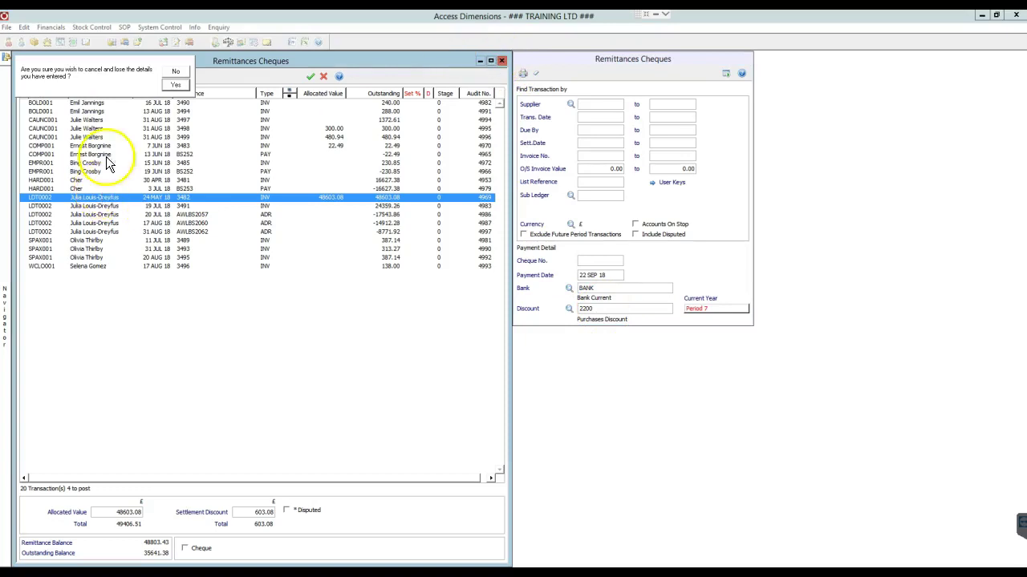
pyautogui.click(174, 85)
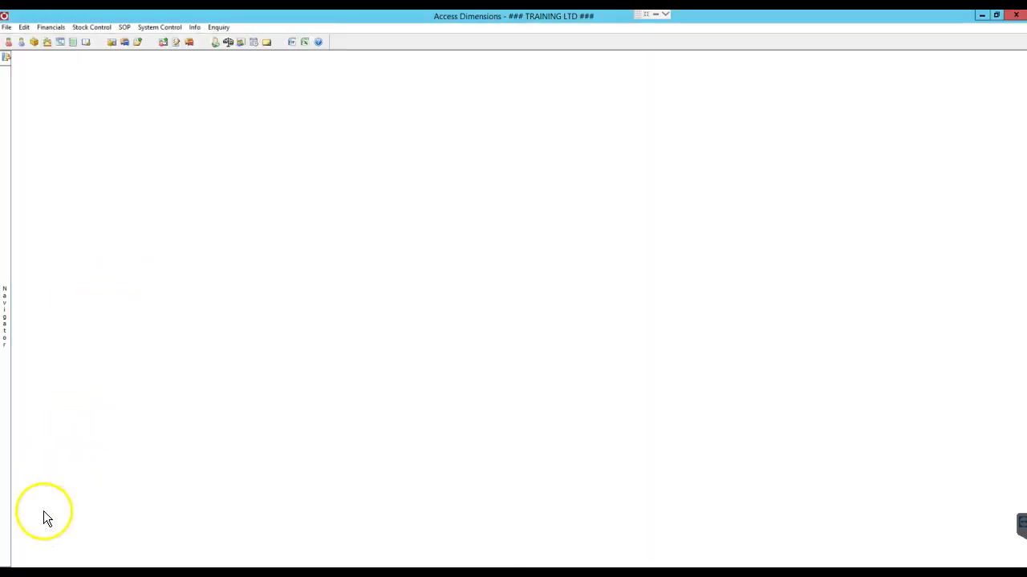
pyautogui.click(50, 26)
pyautogui.moveTo(81, 53)
pyautogui.moveTo(162, 62)
pyautogui.click(256, 65)
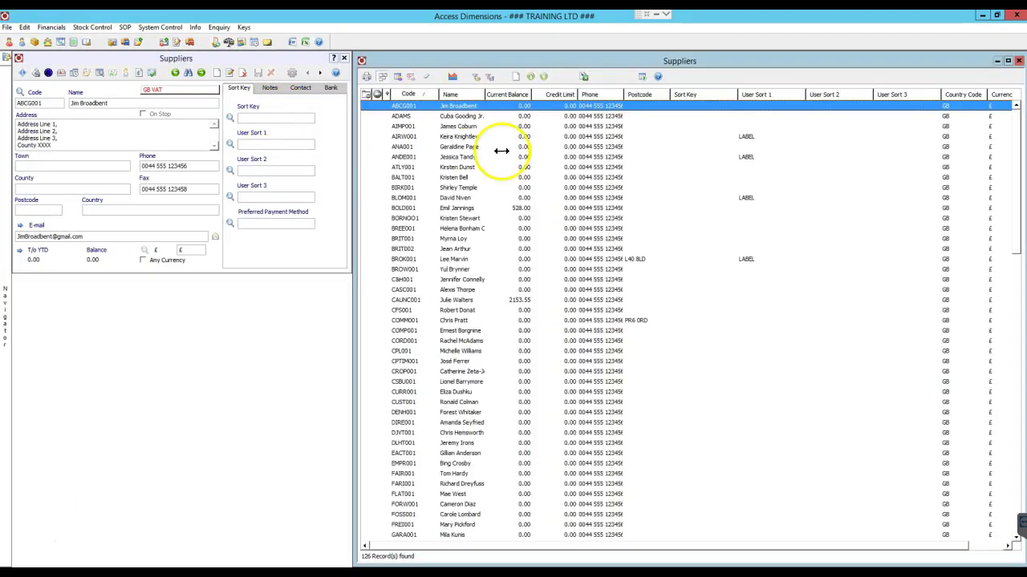
# Sort the suppliers by current balance, largest first, and open the purchase transactions of the supplier with the highest balance.
pyautogui.click(512, 94)
pyautogui.click(513, 94)
pyautogui.click(513, 93)
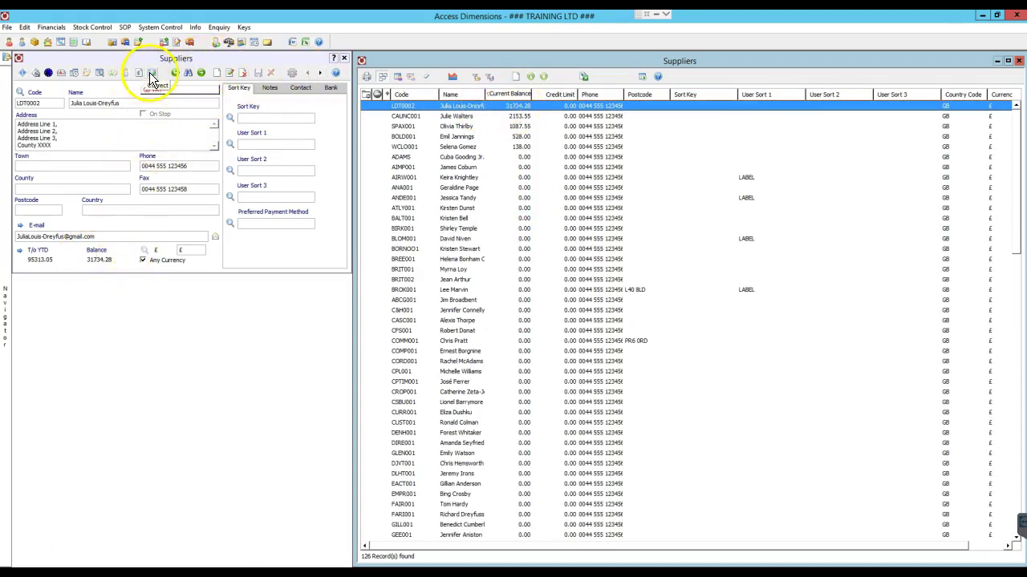
pyautogui.click(100, 74)
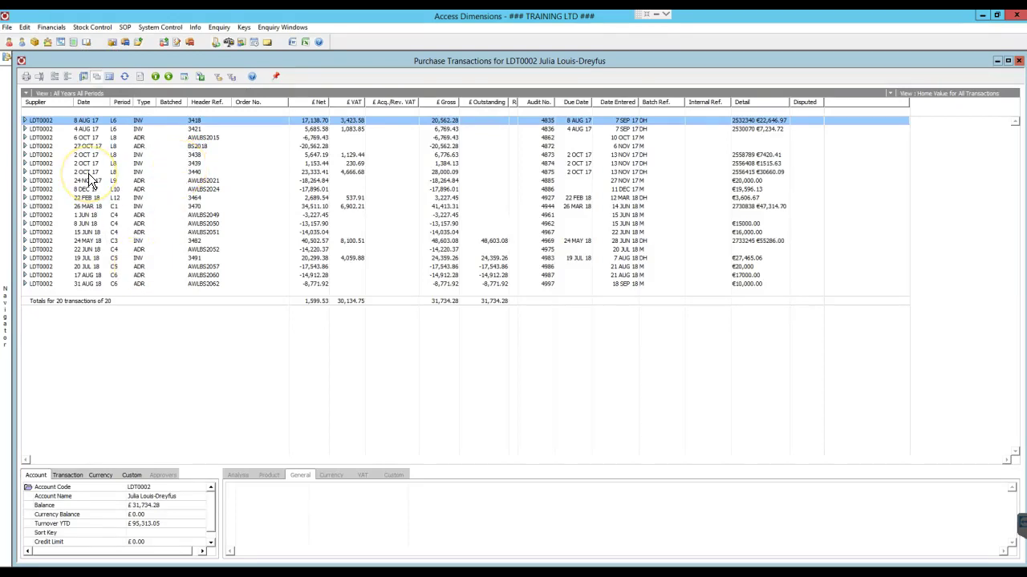
# Expand invoice 3439 and examine the analysis details of its 2135 line.
pyautogui.click(26, 164)
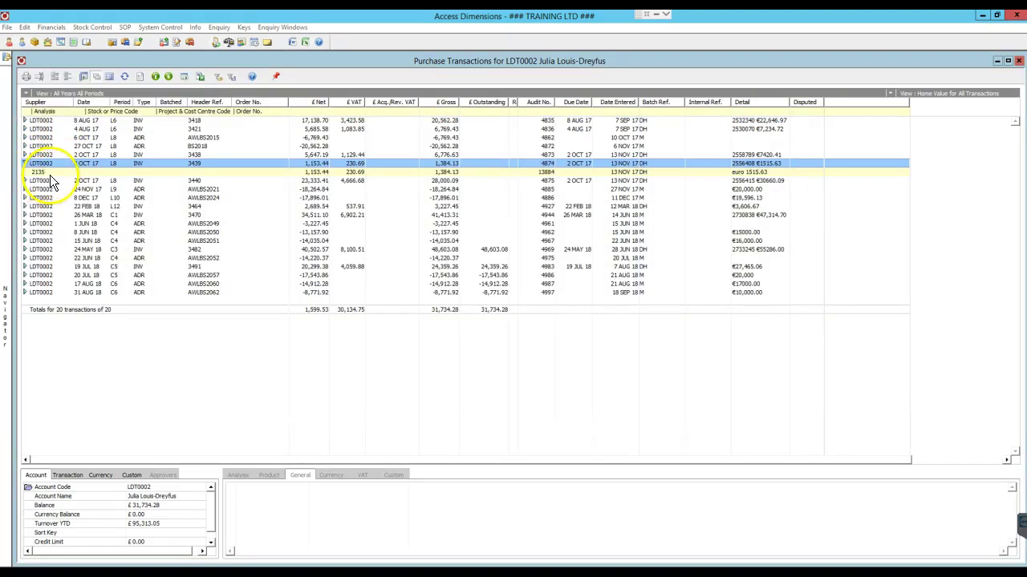
pyautogui.click(50, 181)
pyautogui.click(51, 172)
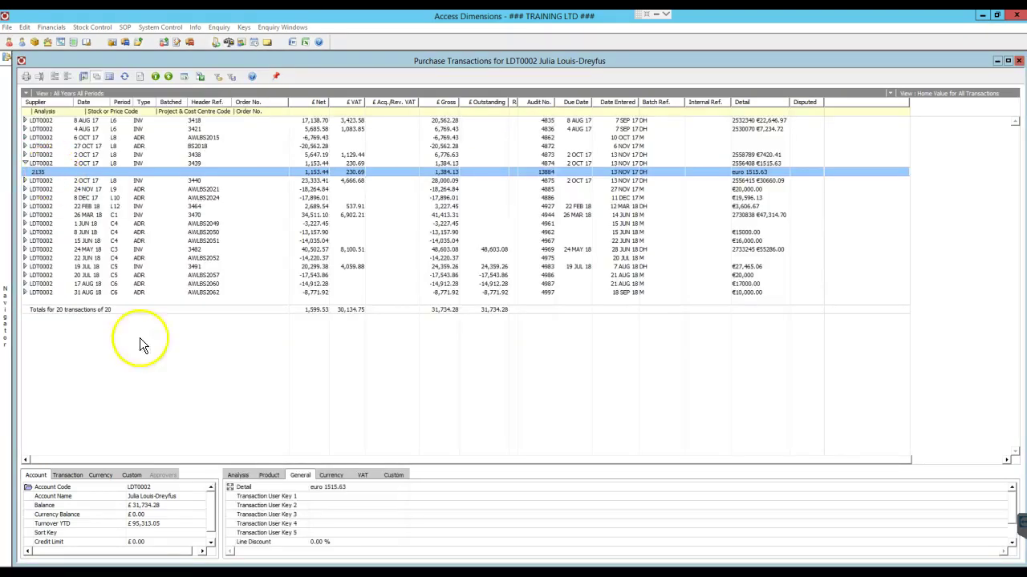
pyautogui.click(241, 475)
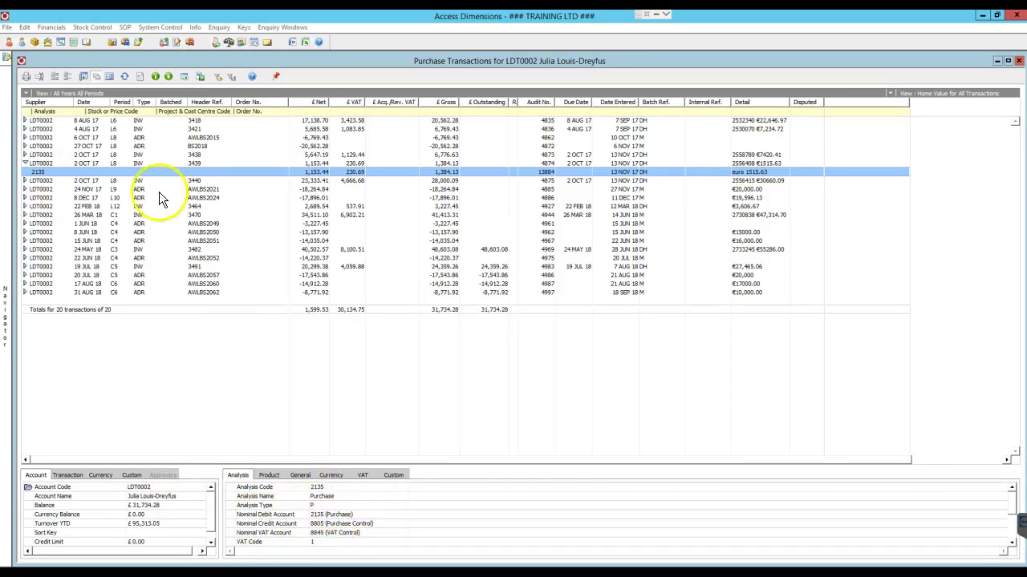
# Examine the transaction details and the double entry of invoice 3439's 2135 line.
pyautogui.rightClick(131, 172)
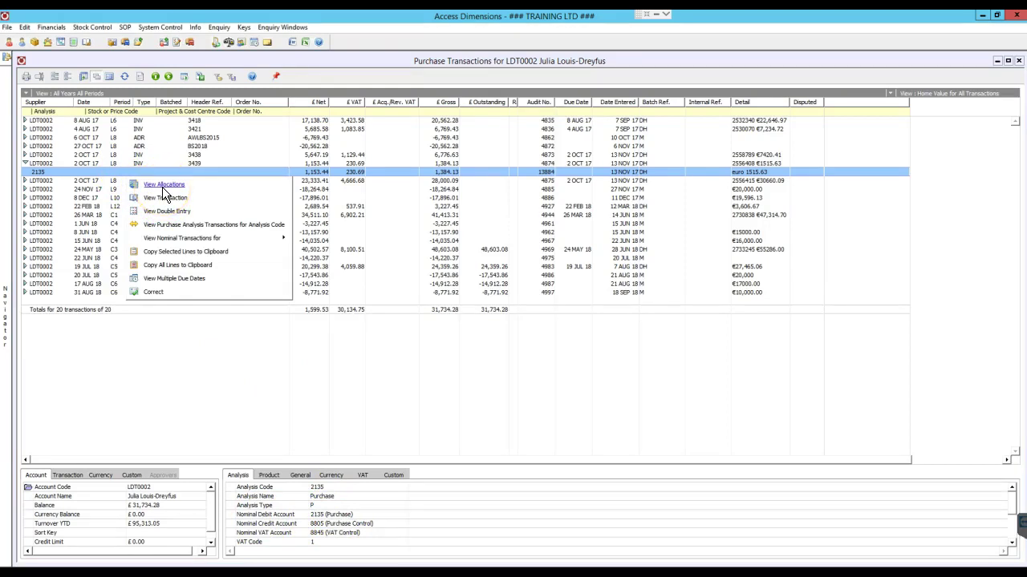
pyautogui.click(164, 198)
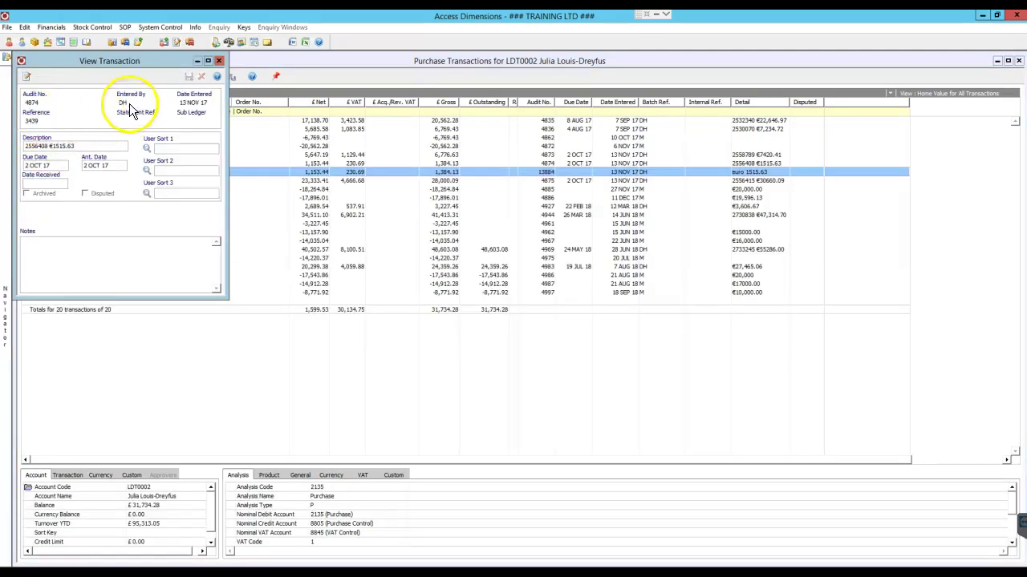
pyautogui.click(219, 60)
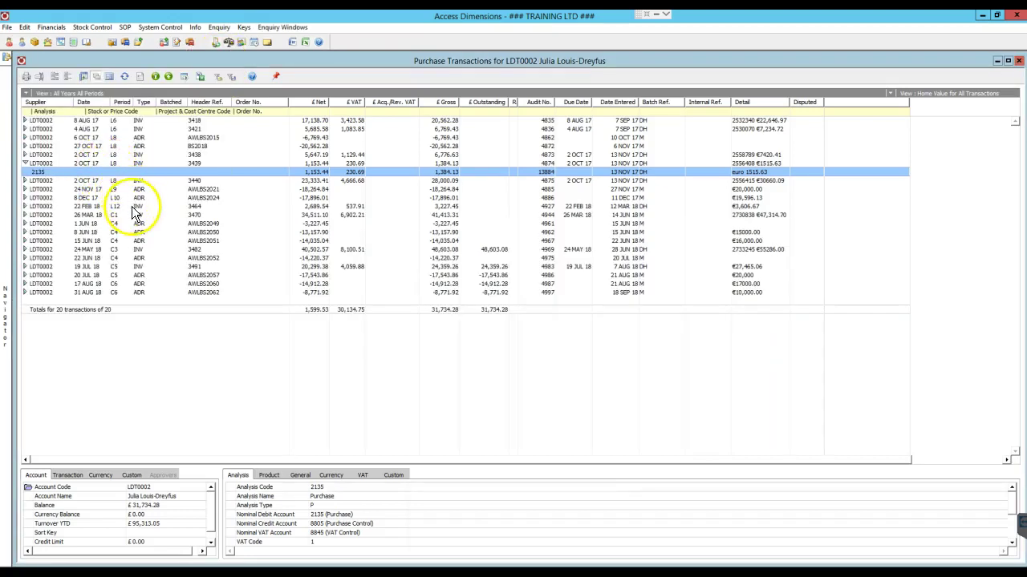
pyautogui.rightClick(130, 173)
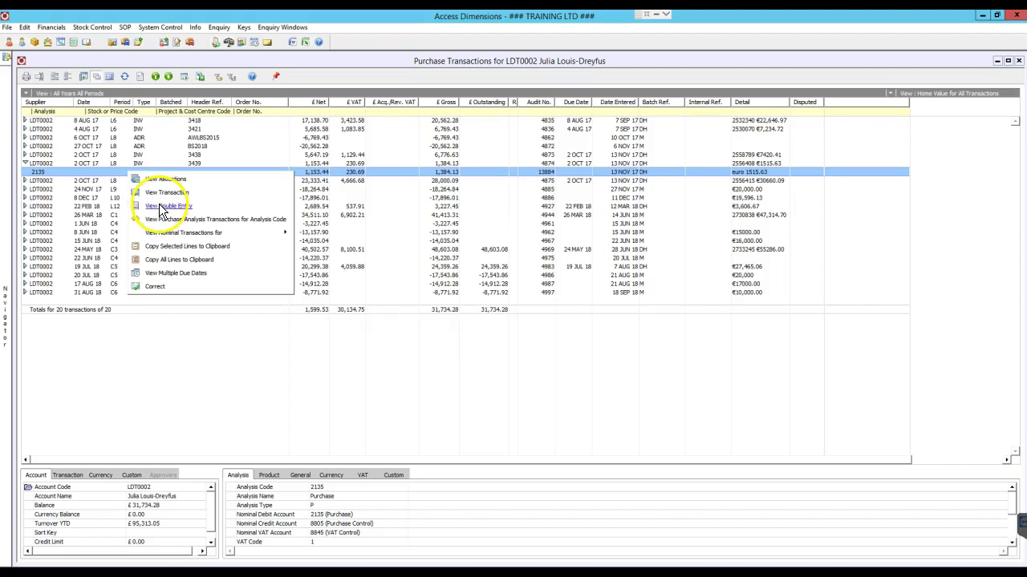
pyautogui.click(165, 206)
pyautogui.click(347, 61)
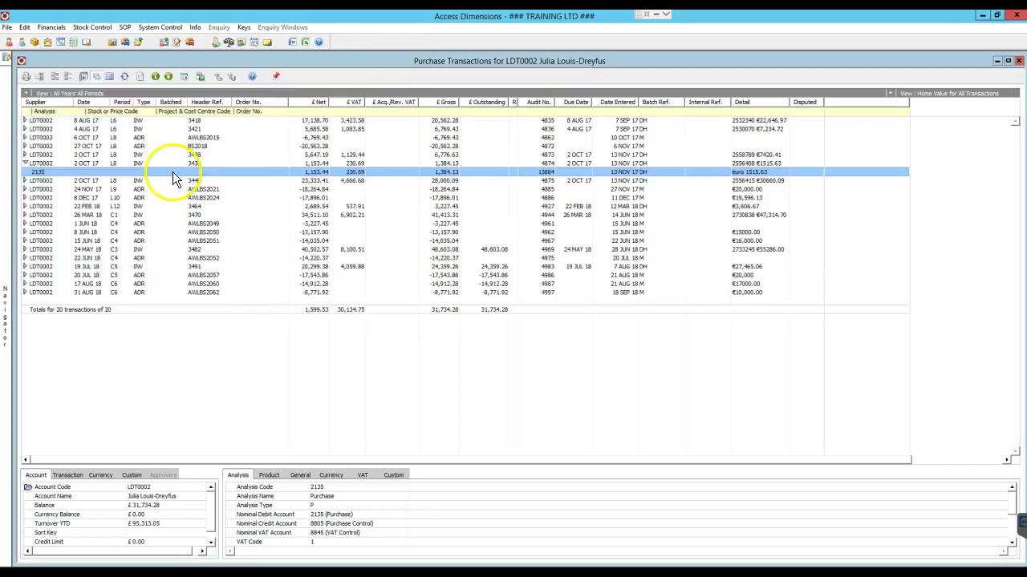
# Open the correction of invoice 3439 for editing and close it without saving any change.
pyautogui.rightClick(145, 177)
pyautogui.click(170, 284)
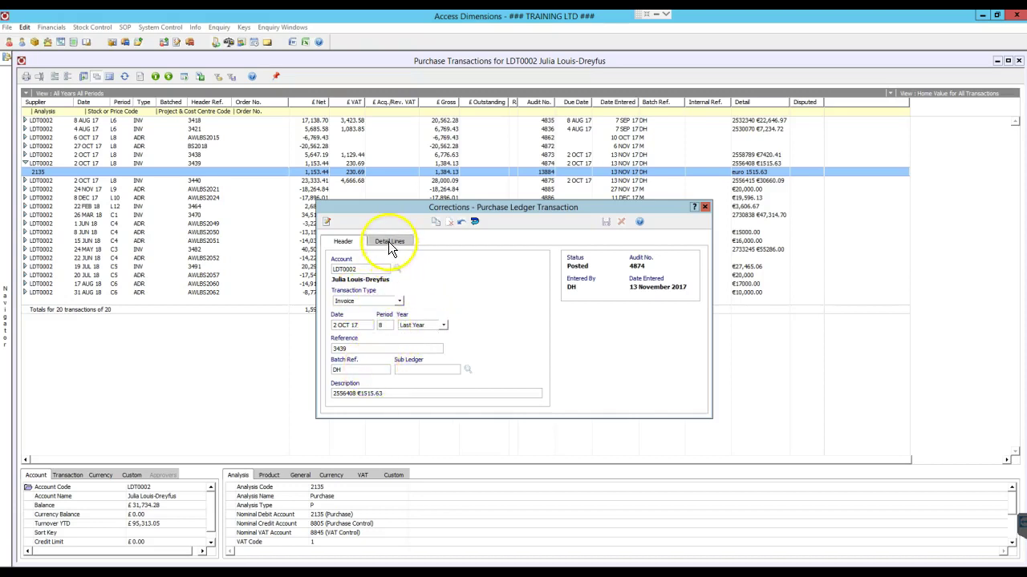
pyautogui.click(326, 223)
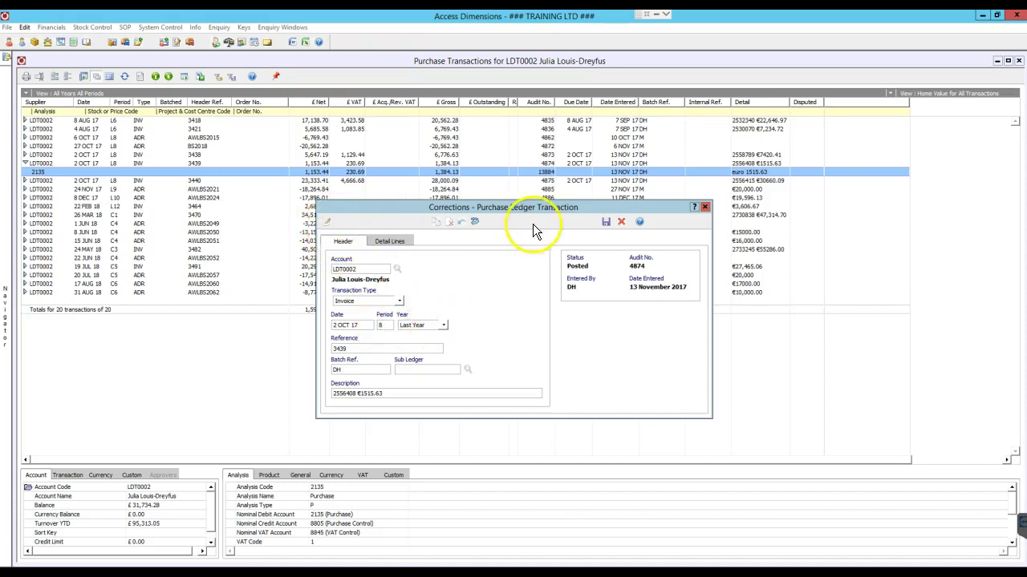
pyautogui.click(706, 207)
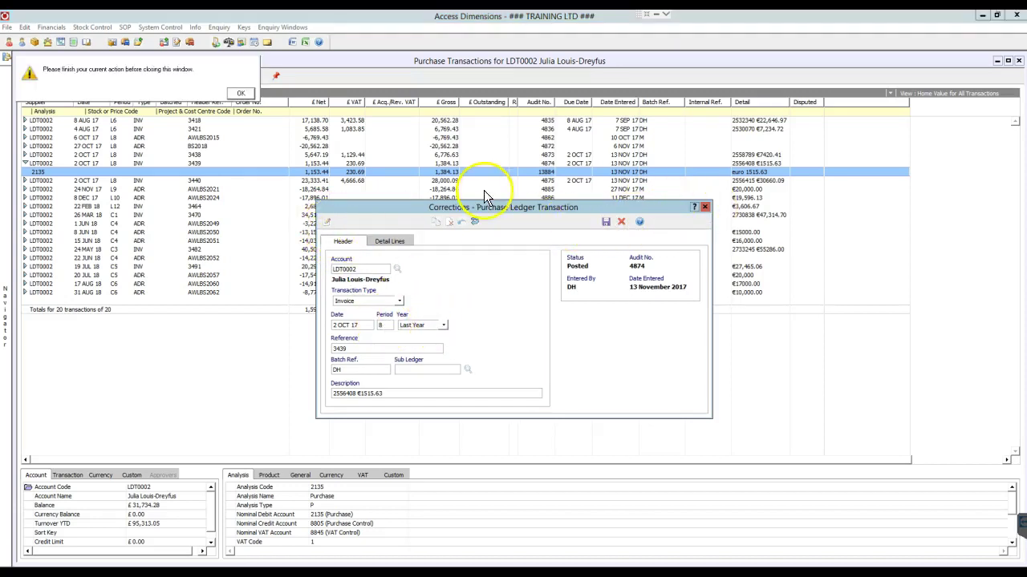
pyautogui.click(251, 94)
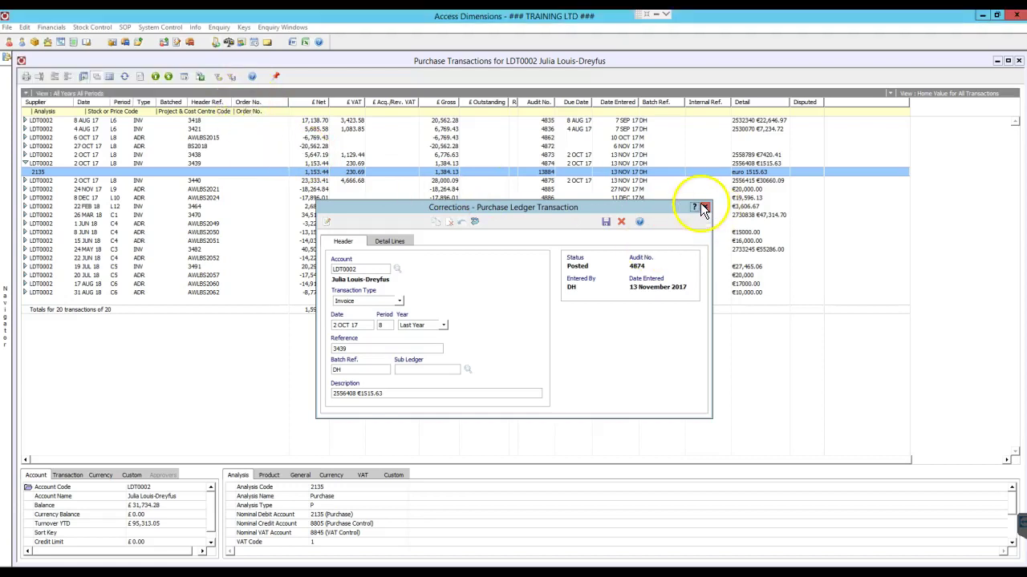
pyautogui.click(705, 207)
pyautogui.click(239, 93)
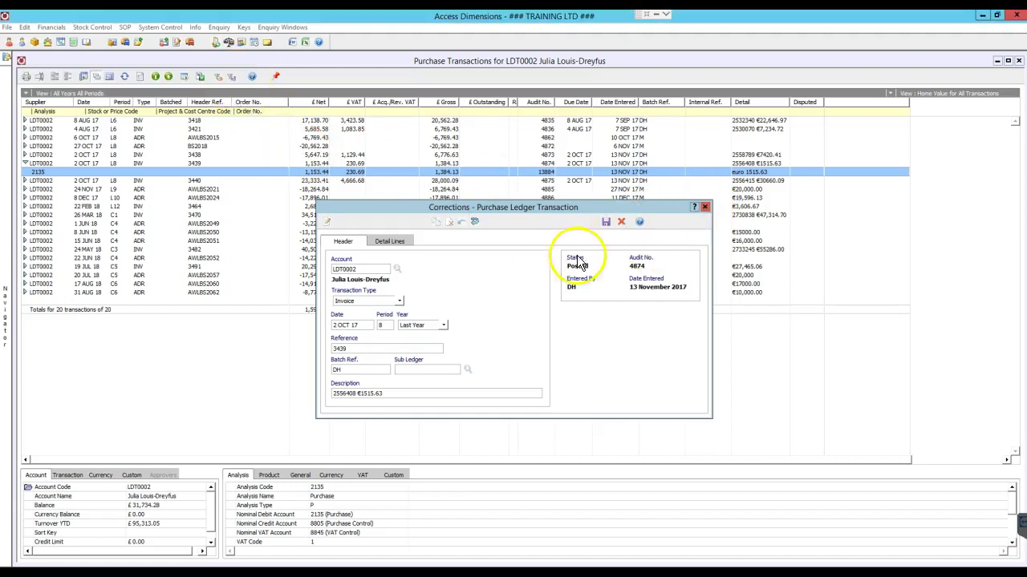
pyautogui.click(704, 207)
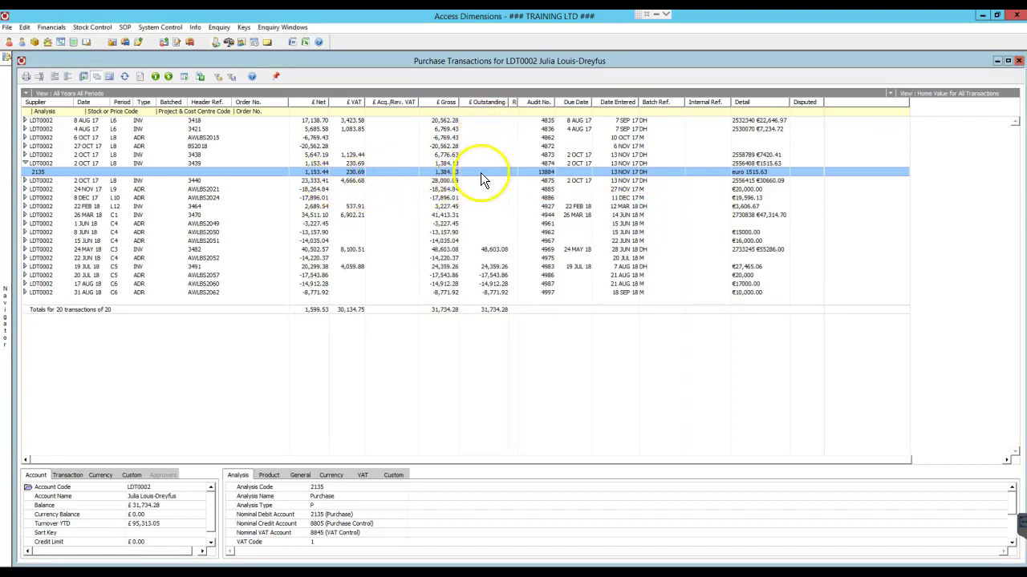
# Open the correction window for the outstanding invoice 3491.
pyautogui.click(223, 266)
pyautogui.rightClick(230, 271)
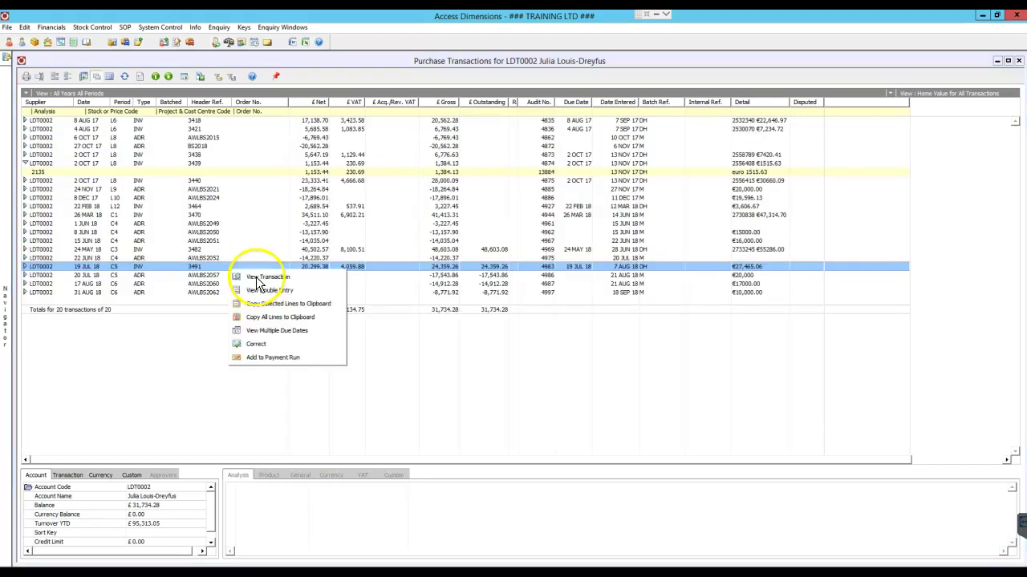
pyautogui.click(256, 344)
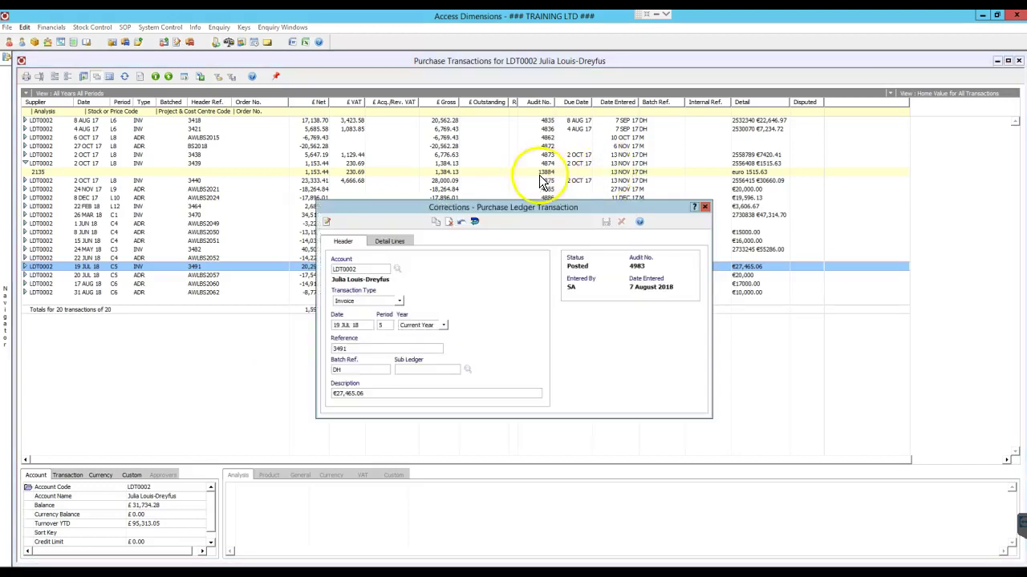
# Examine the editable date, period and year fields in invoice 3491's header, and cancel the header editing.
pyautogui.click(325, 222)
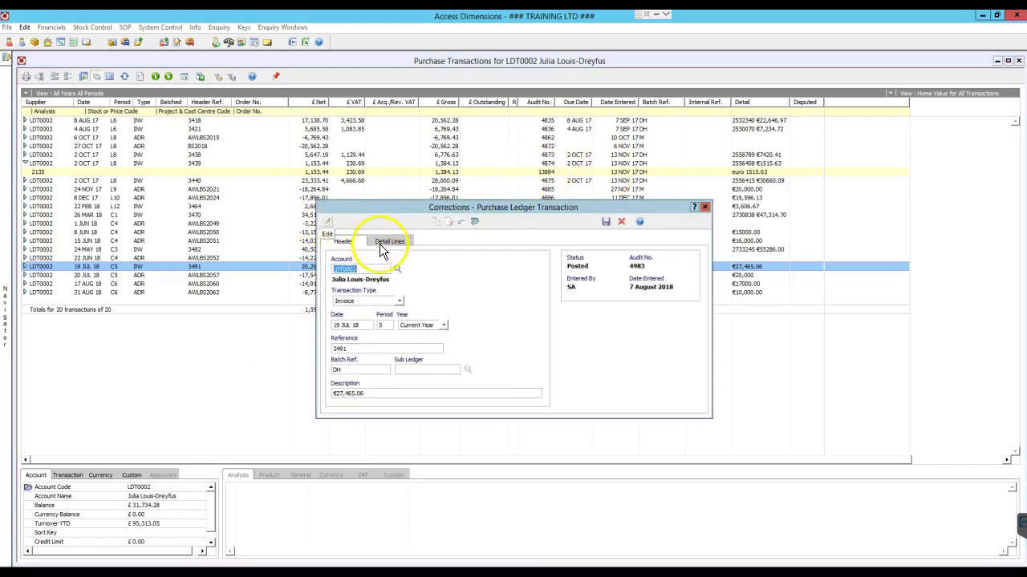
pyautogui.click(443, 326)
pyautogui.moveTo(387, 327); pyautogui.dragTo(363, 326)
pyautogui.click(443, 325)
pyautogui.click(443, 325)
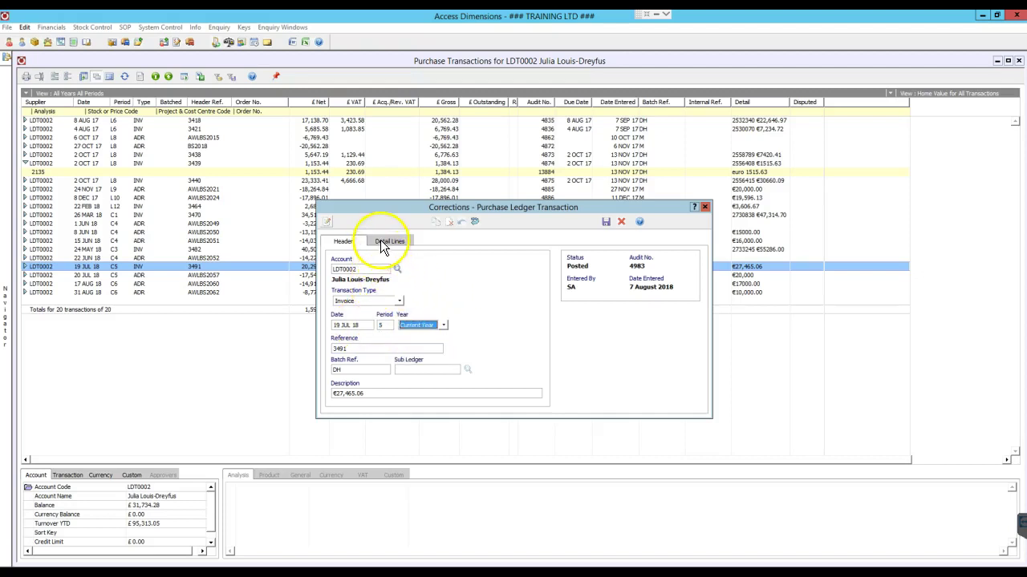
pyautogui.click(621, 221)
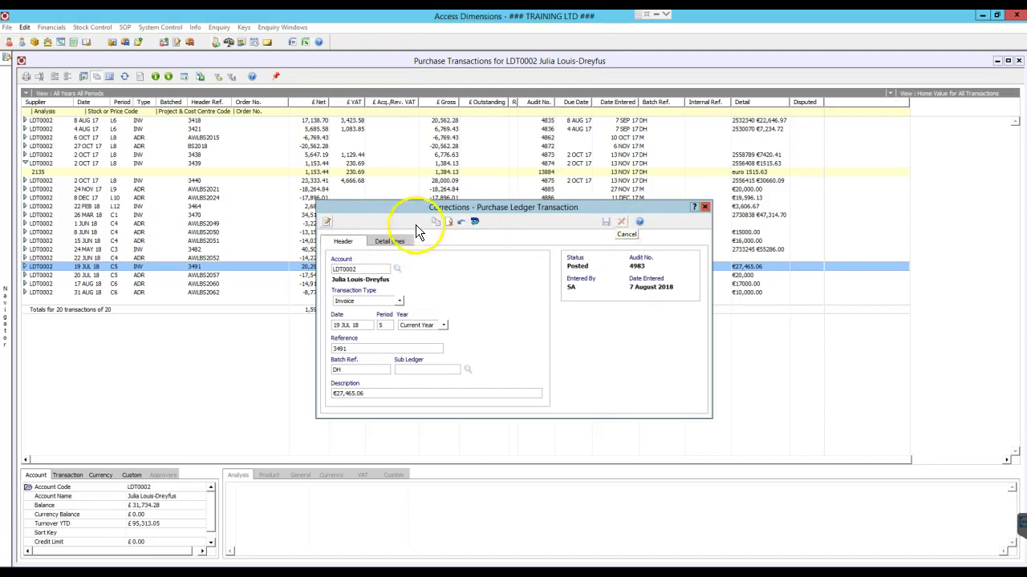
# Examine the net, VAT and analysis code fields of invoice 3491's detail line, and save the line.
pyautogui.click(388, 241)
pyautogui.click(351, 265)
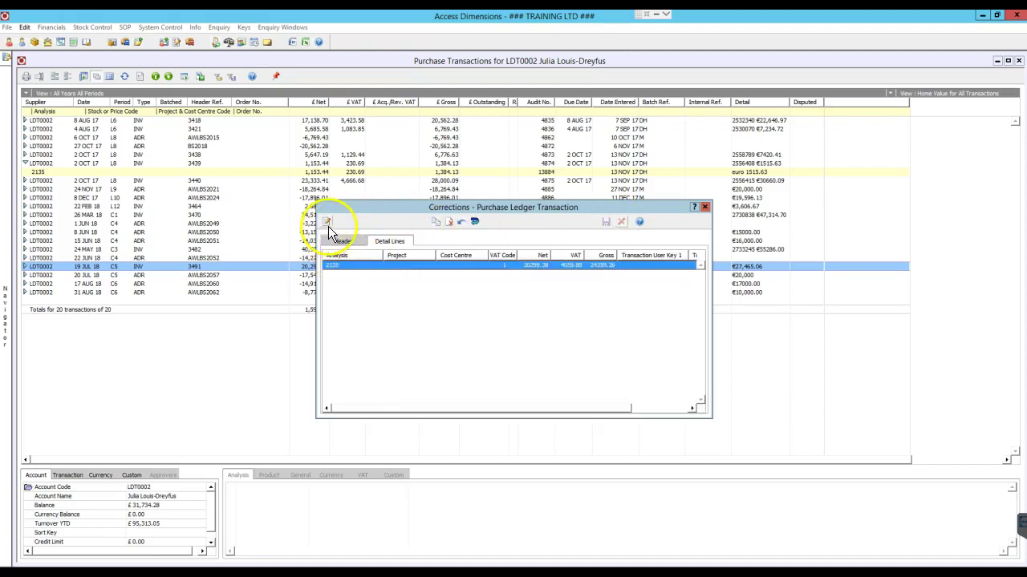
pyautogui.click(328, 222)
pyautogui.click(429, 242)
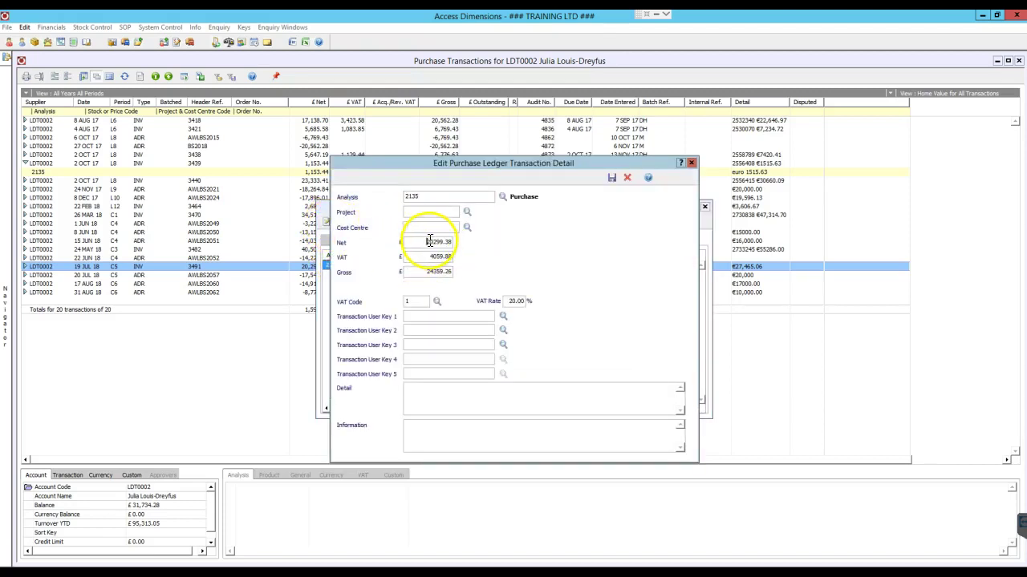
pyautogui.click(420, 258)
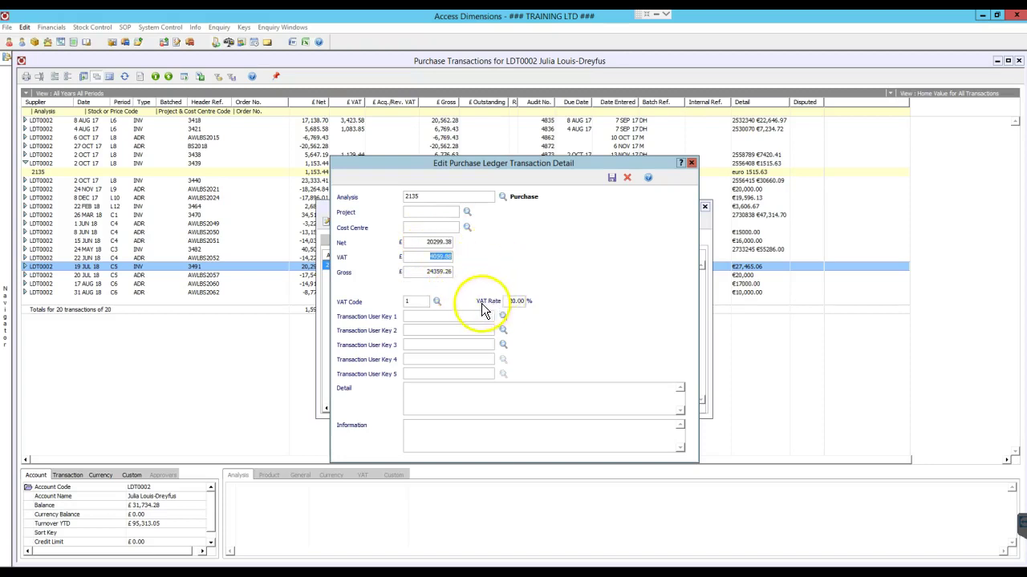
pyautogui.click(413, 196)
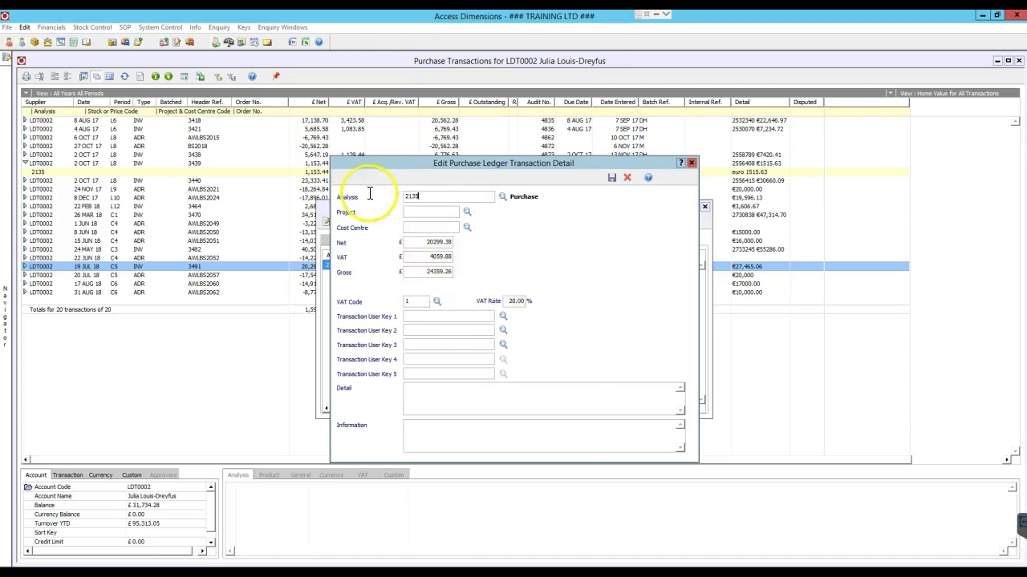
pyautogui.click(612, 177)
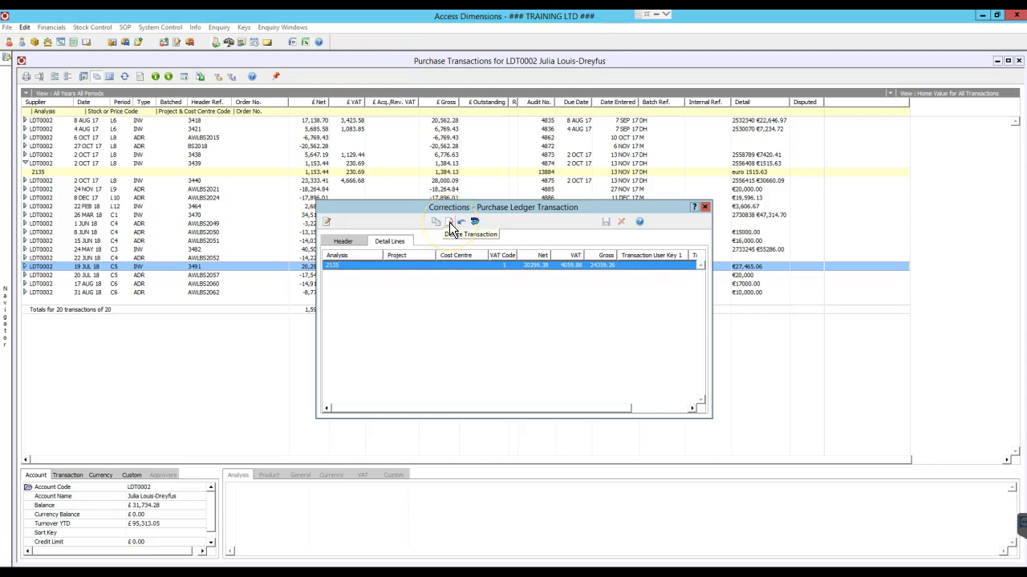
# Set the net amount of invoice 3491's detail line to 5000, save it and confirm the change to the transaction detail.
pyautogui.click(434, 256)
pyautogui.click(327, 222)
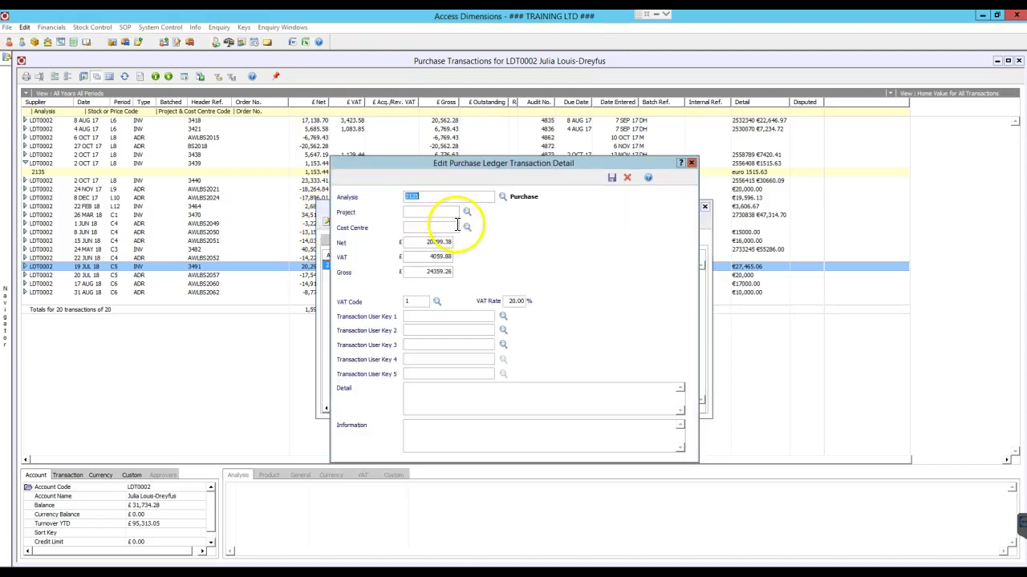
pyautogui.click(429, 242)
pyautogui.write('5000')
pyautogui.press('Tab')
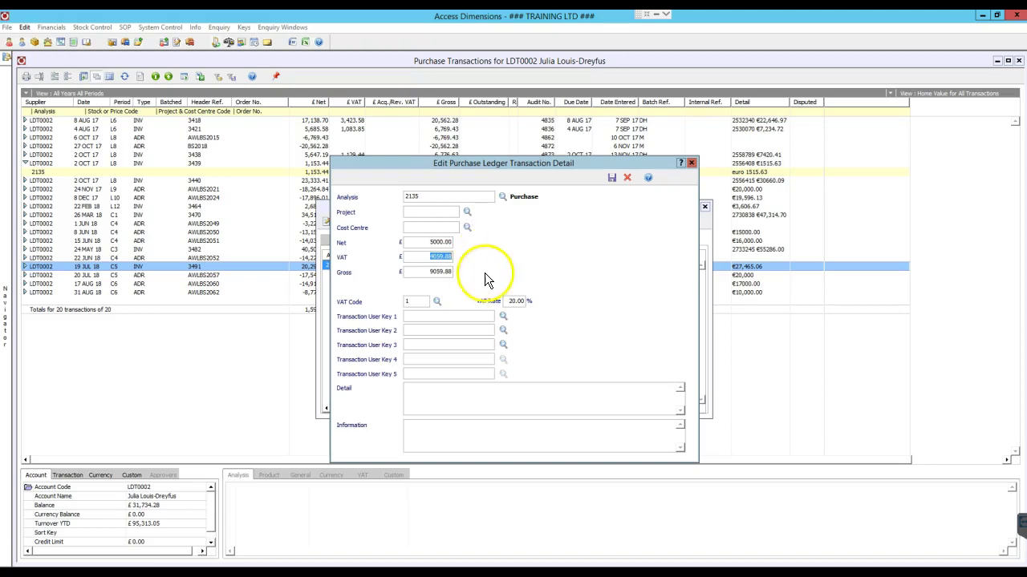
pyautogui.click(611, 178)
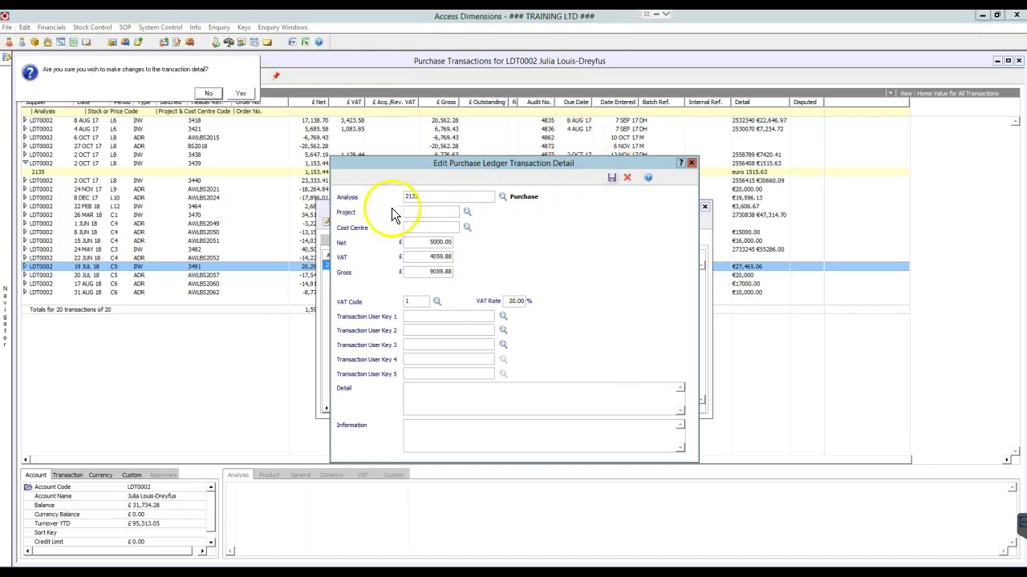
pyautogui.click(241, 94)
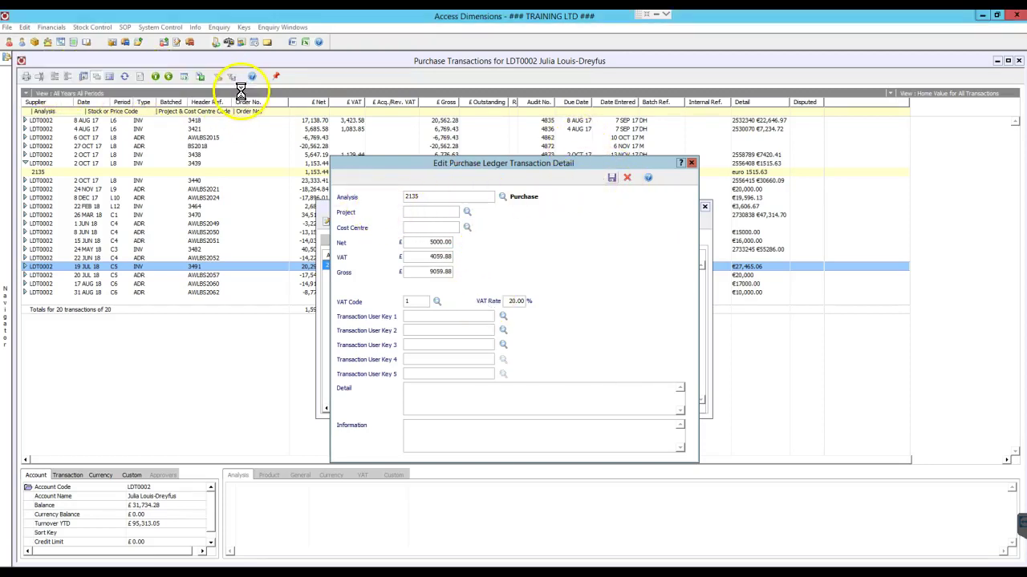
# Close the correction window from the invoice header and select invoice 3491 in the supplier's transaction list.
pyautogui.click(343, 243)
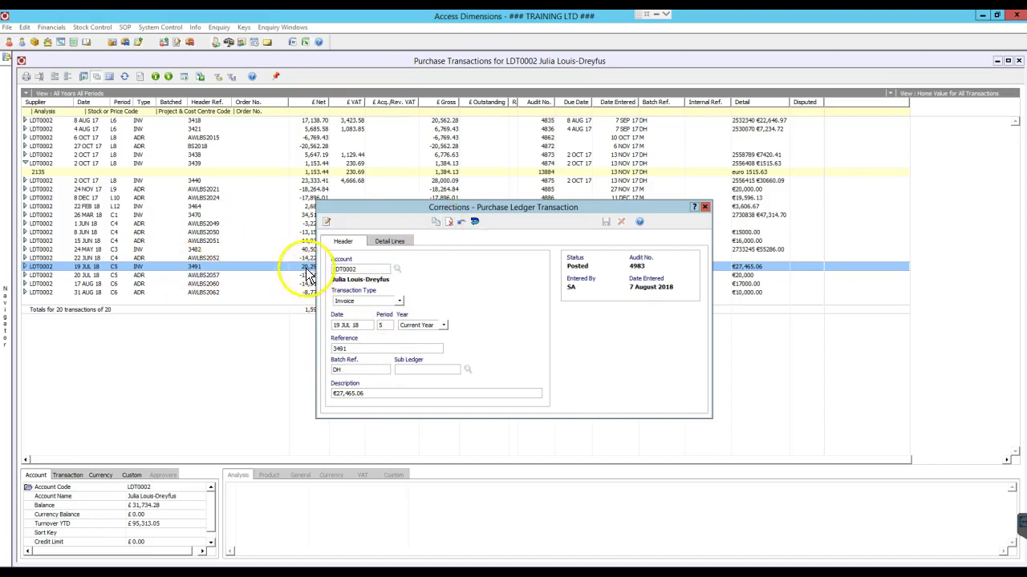
pyautogui.click(704, 207)
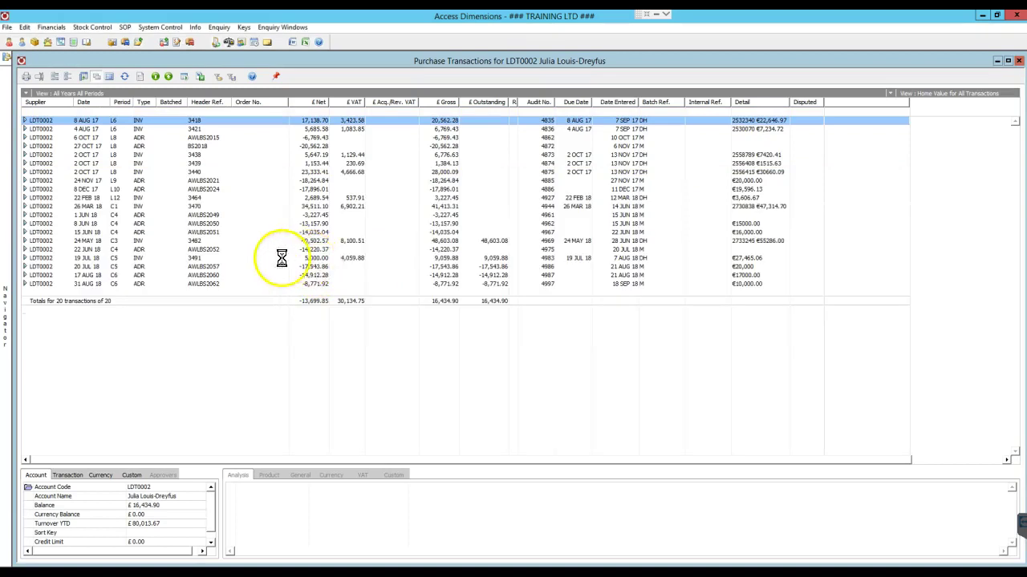
pyautogui.click(300, 258)
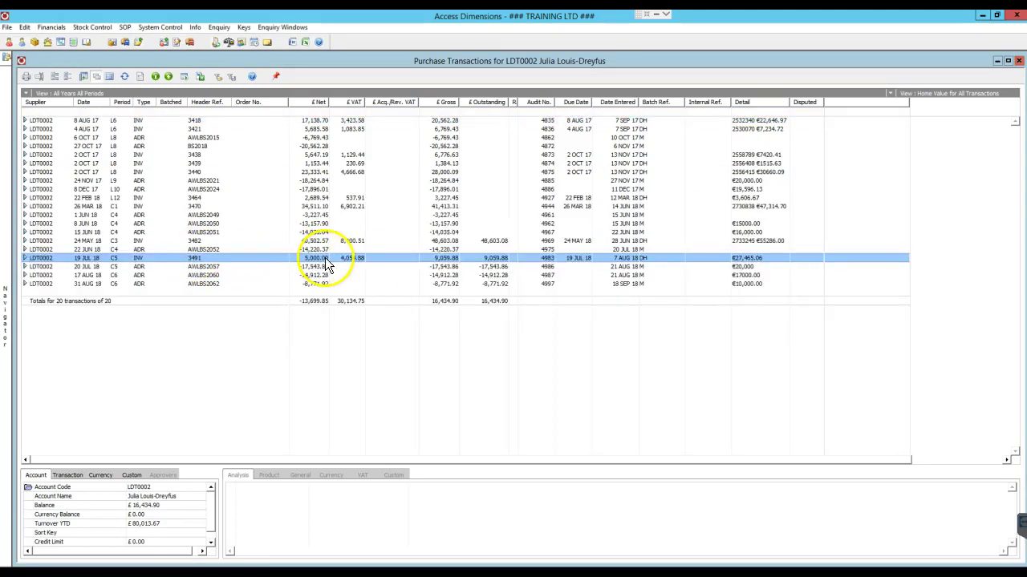
# Open the payment run reference dialog for invoice 3491 and cancel it without entering a reference.
pyautogui.rightClick(233, 257)
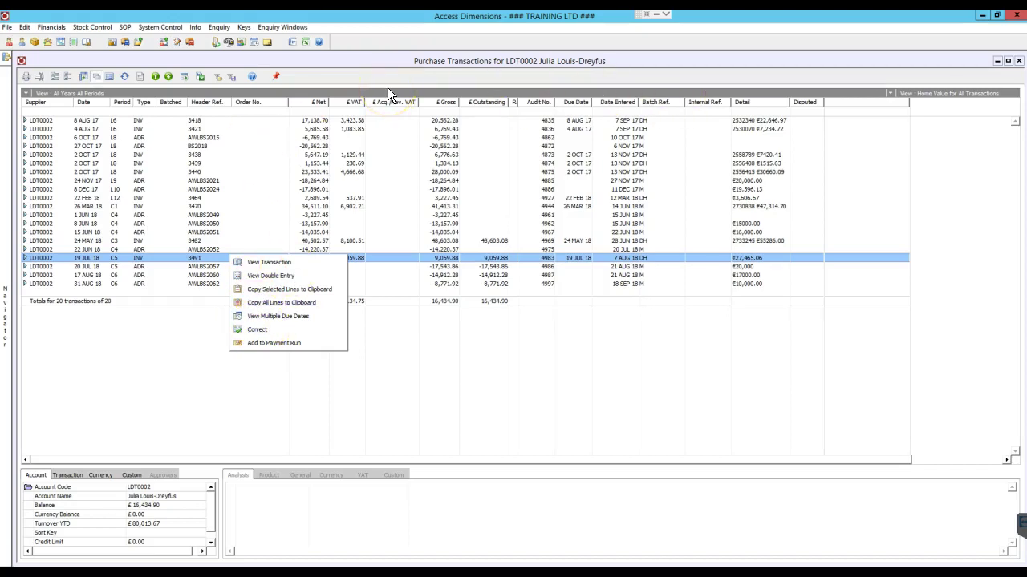
pyautogui.click(284, 342)
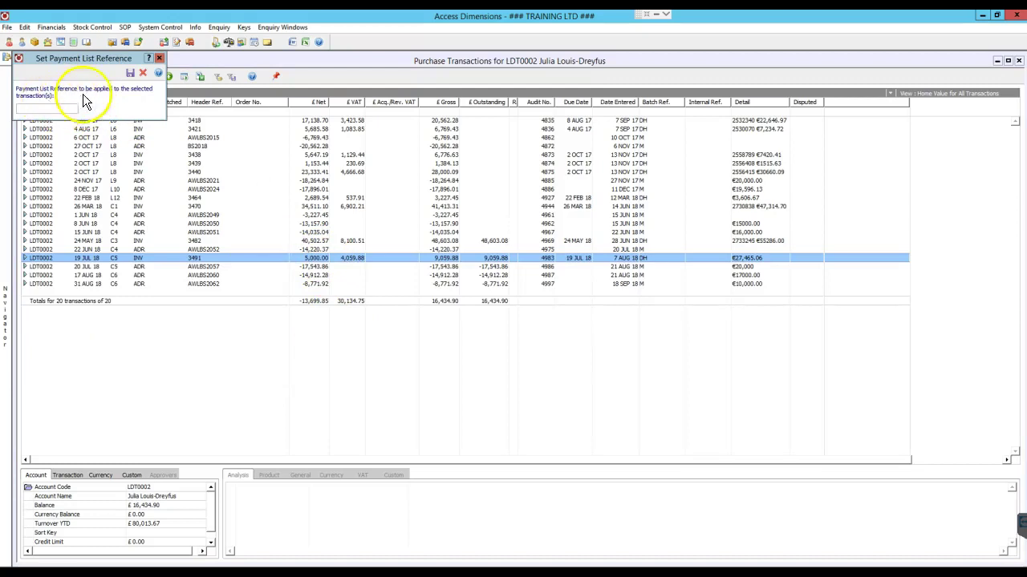
pyautogui.click(141, 72)
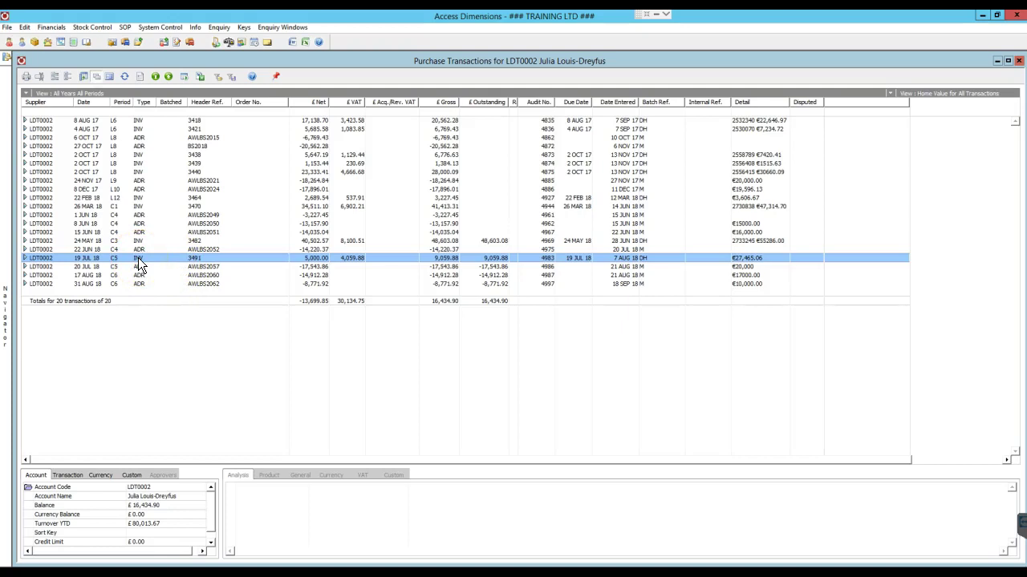
# Expand the analysis detail lines of all the supplier's listed transactions.
pyautogui.click(22, 548)
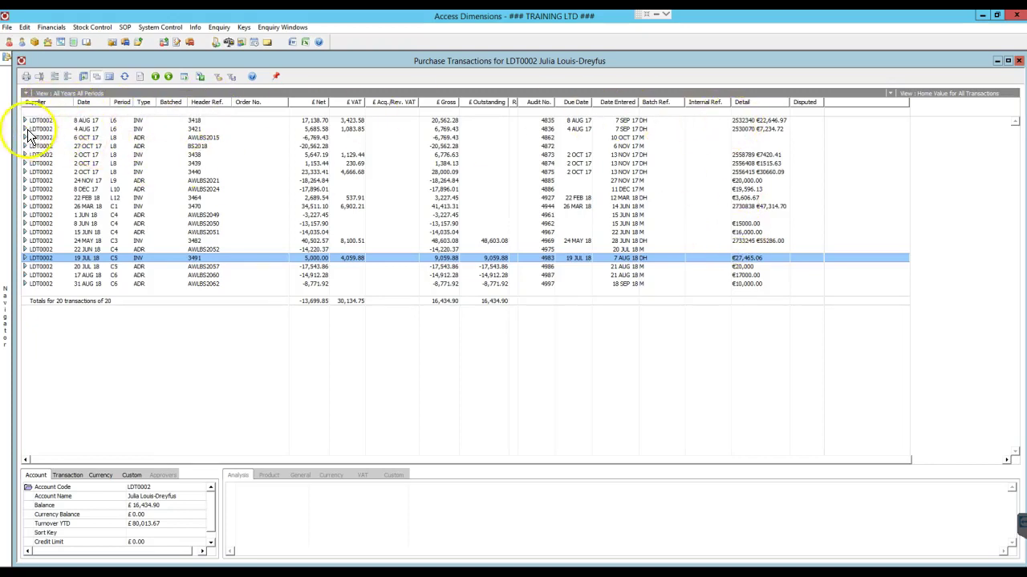
pyautogui.click(66, 77)
pyautogui.click(53, 79)
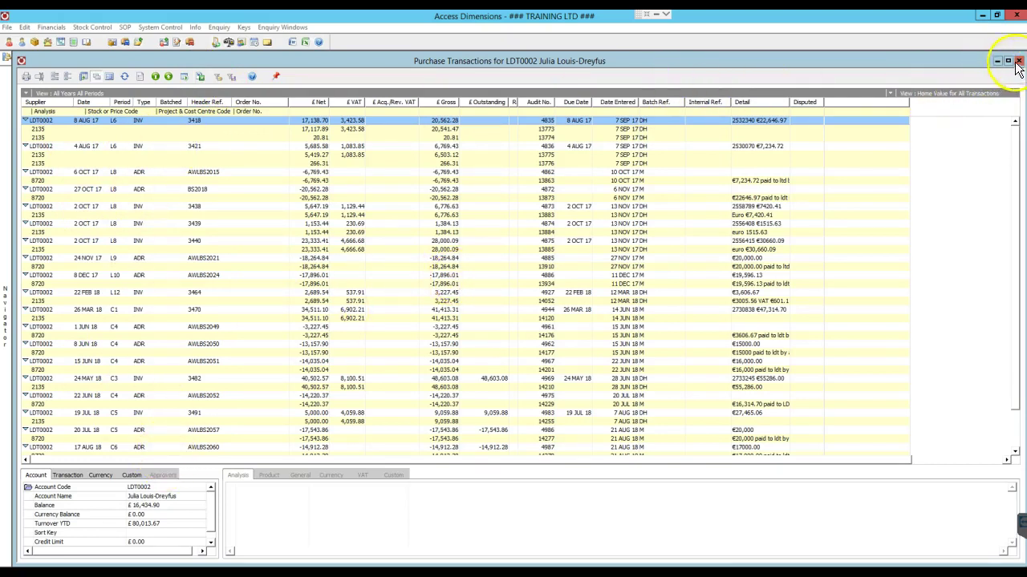
# Pin the purchase transactions enquiry so it stays open while other windows are used.
pyautogui.click(275, 78)
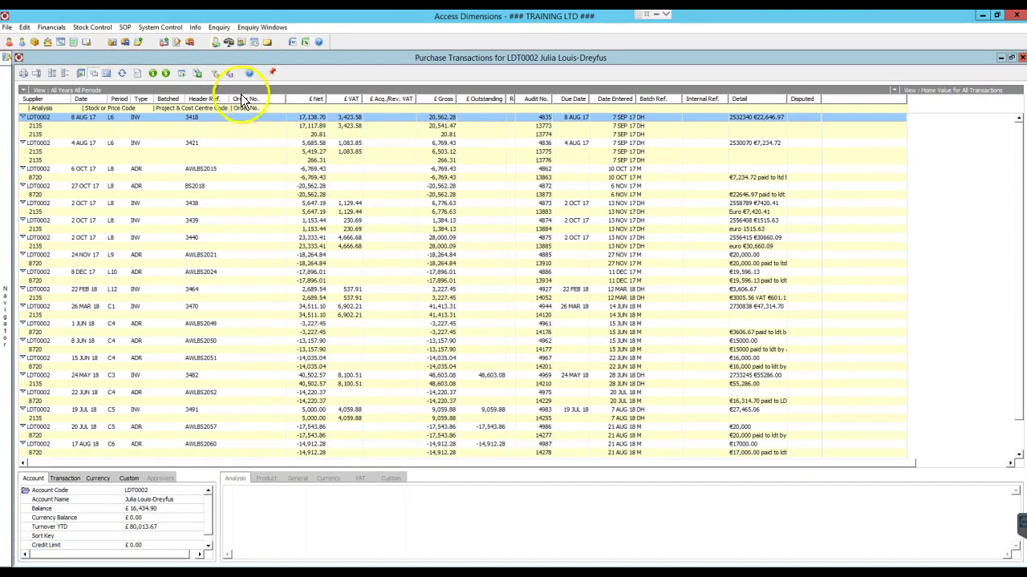
pyautogui.click(270, 76)
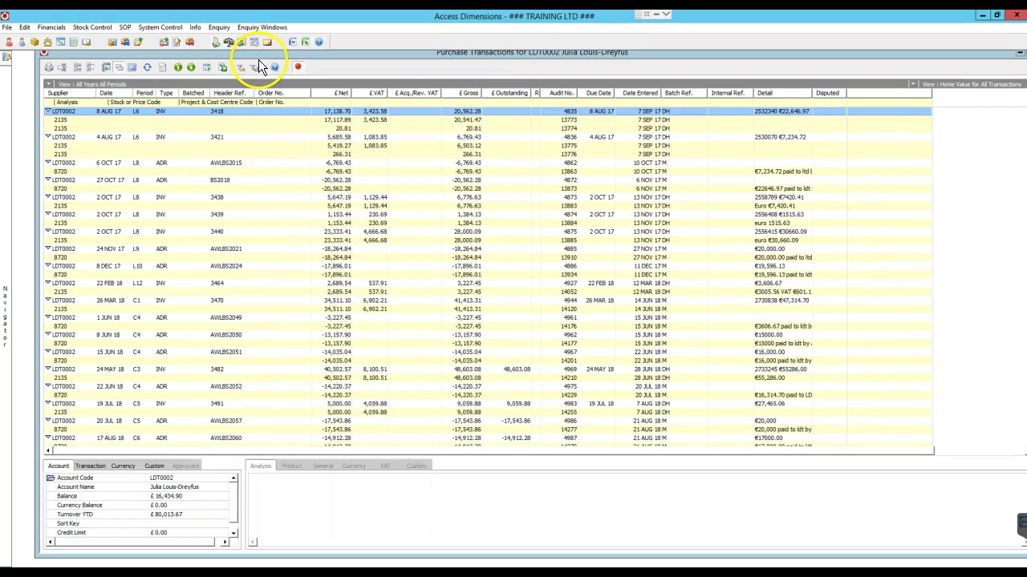
pyautogui.click(297, 67)
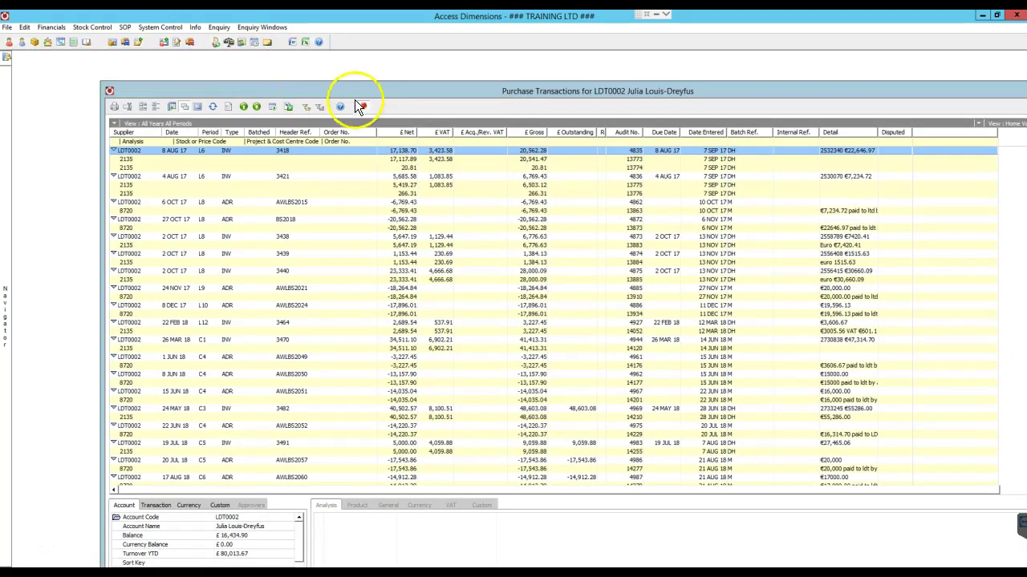
# Open the Purchase Ledger invoice entry screen.
pyautogui.click(52, 27)
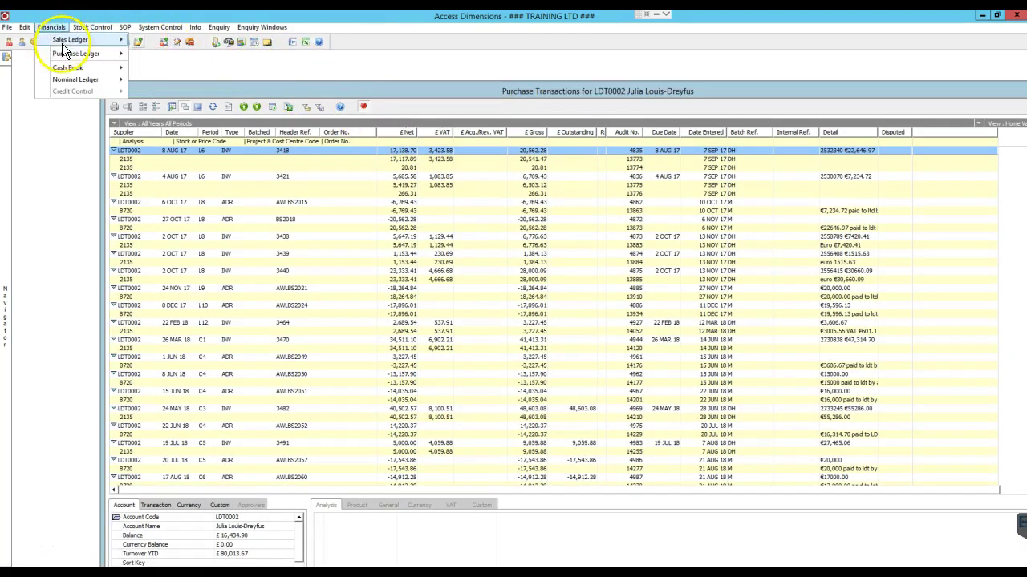
pyautogui.moveTo(80, 54)
pyautogui.moveTo(164, 54)
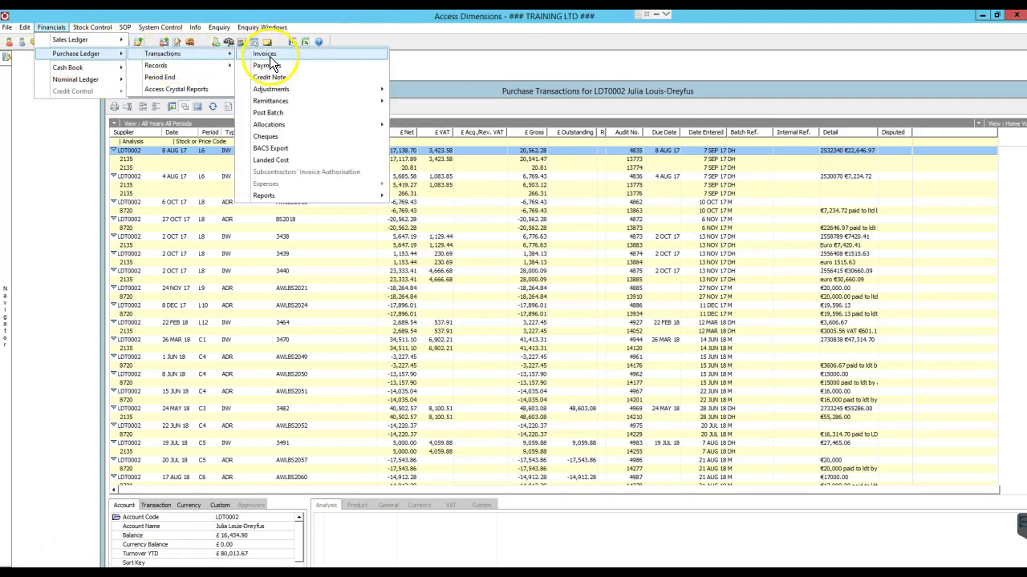
pyautogui.click(269, 55)
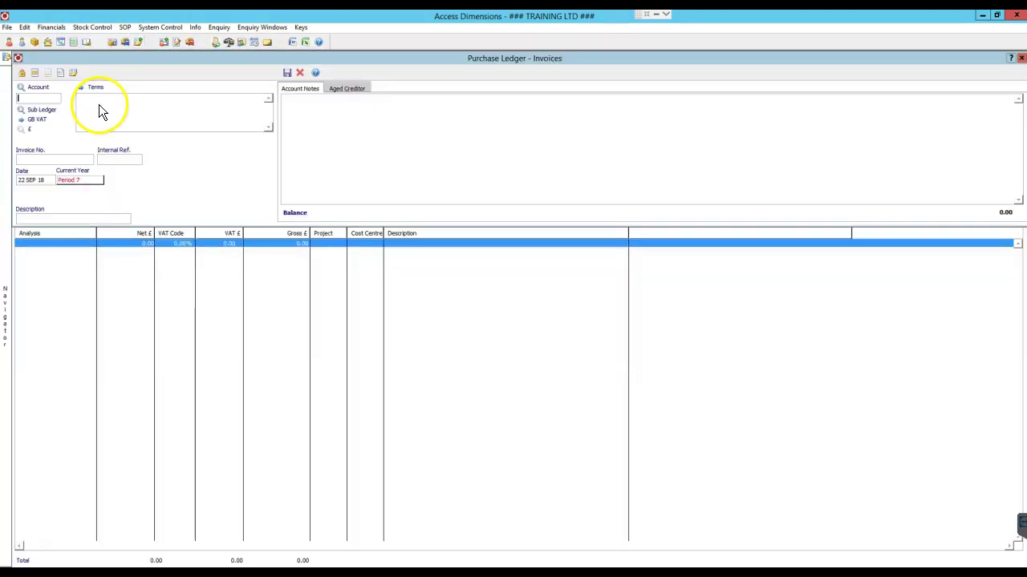
# Bring the pinned purchase transactions enquiry in front of the invoice entry and show its filter and search criteria.
pyautogui.click(261, 27)
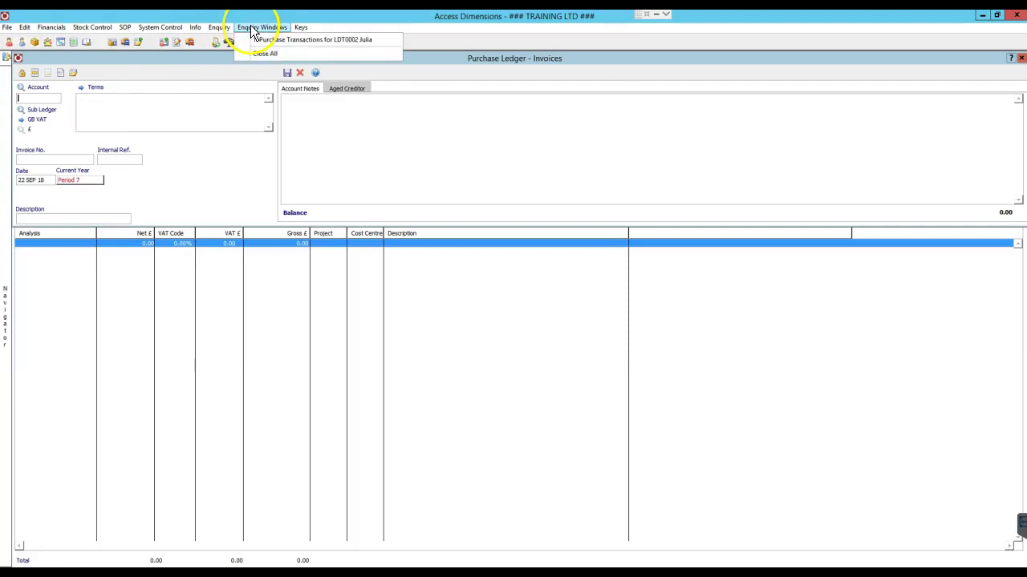
pyautogui.click(271, 41)
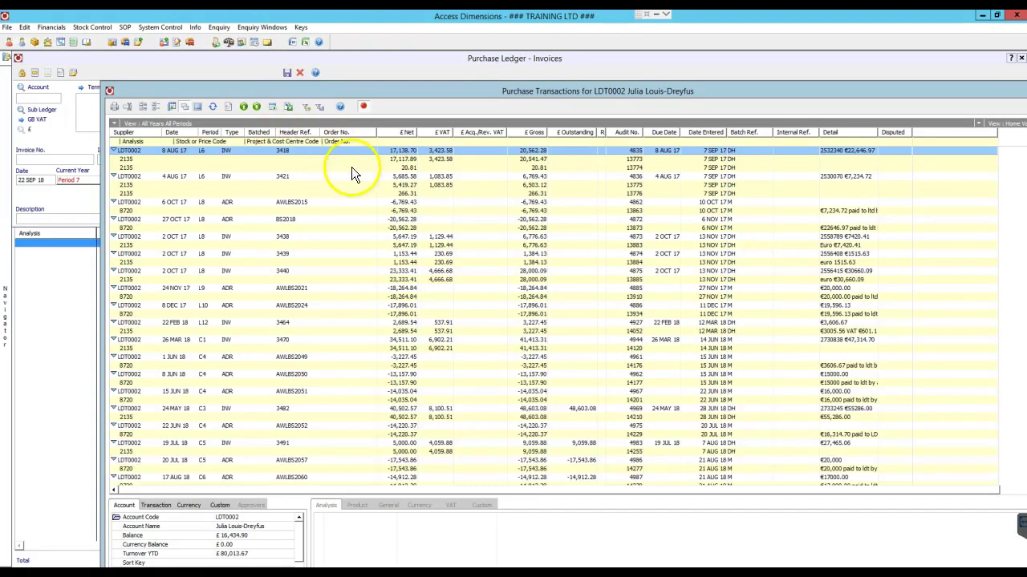
pyautogui.click(171, 109)
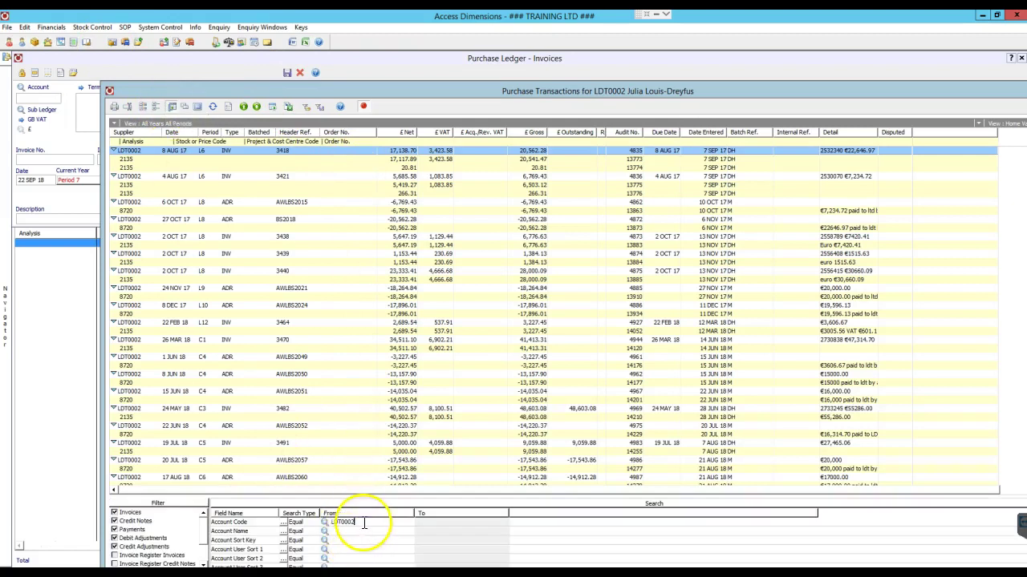
# Choose the tenth supplier in the supplier list as the new invoice's account and select its account code.
pyautogui.click(55, 97)
pyautogui.press('Return')
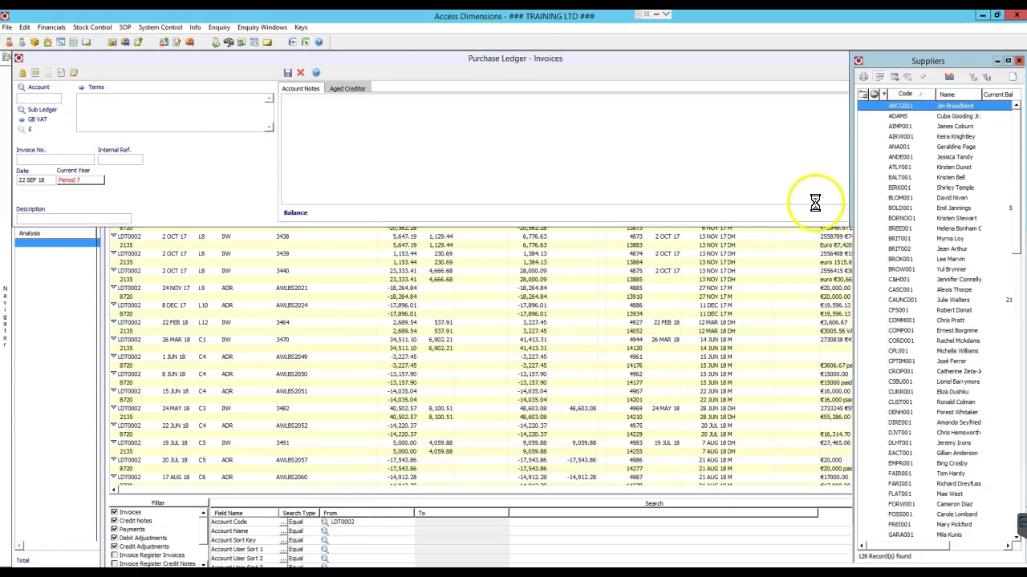
pyautogui.doubleClick(900, 197)
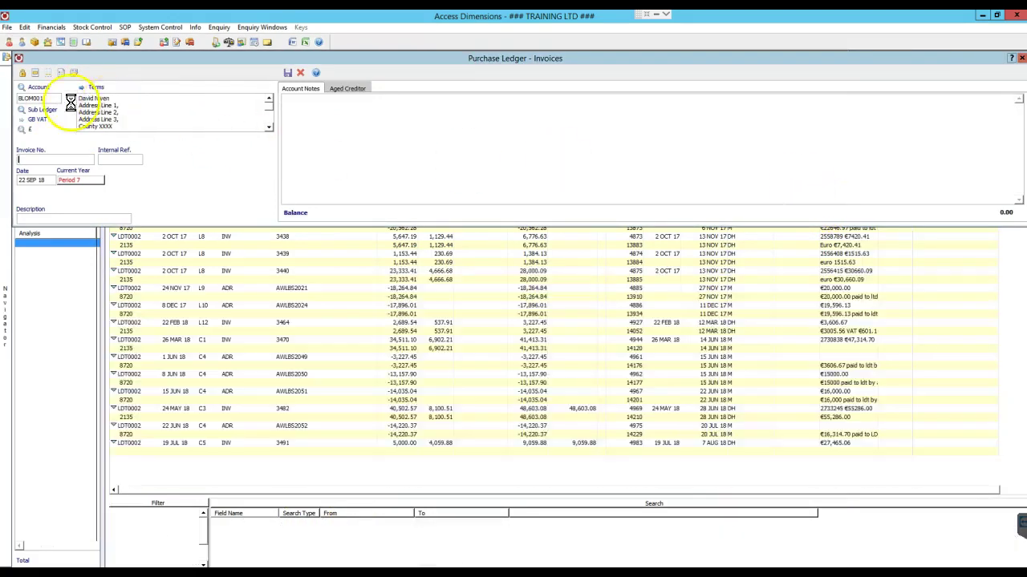
pyautogui.doubleClick(34, 97)
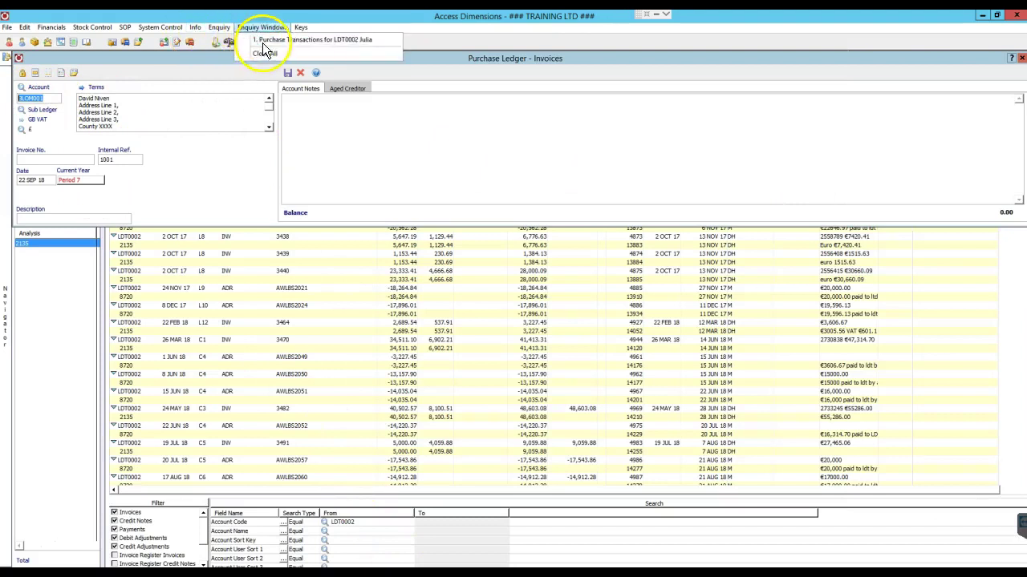
# Search the purchase transactions enquiry by the invoice supplier's account code, and return to the invoice number field in the invoice entry.
pyautogui.click(264, 39)
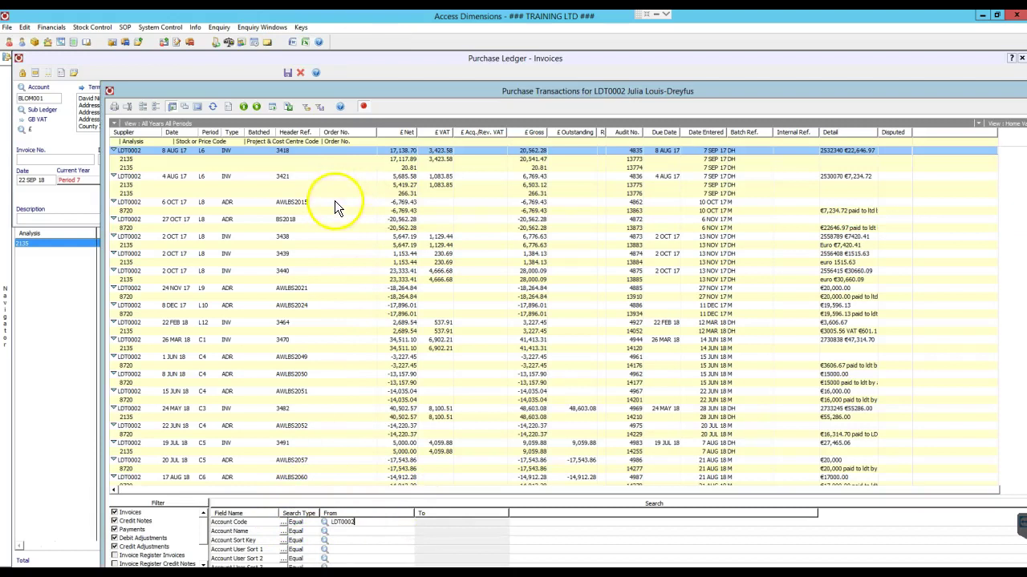
pyautogui.click(361, 522)
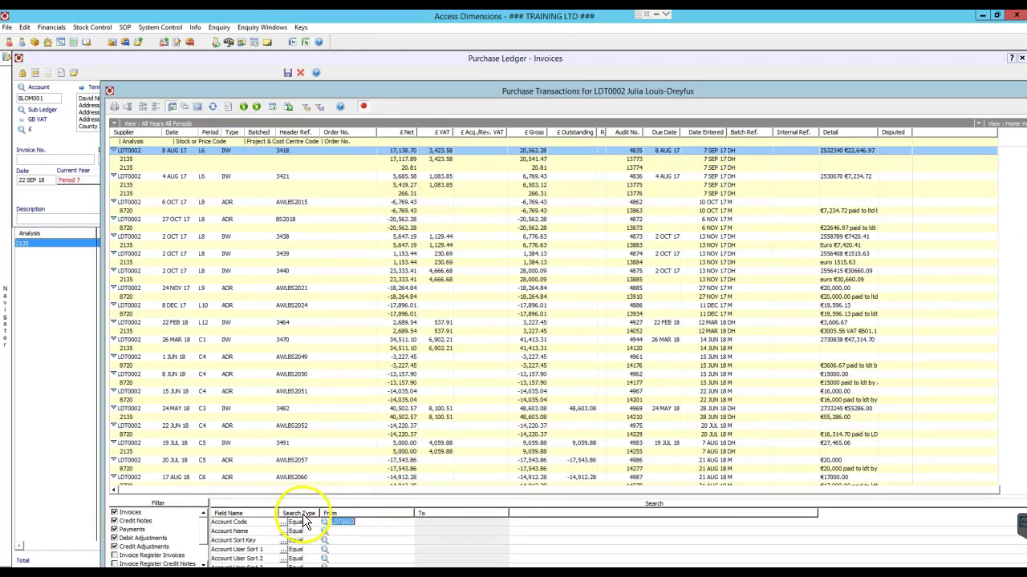
pyautogui.write('B')
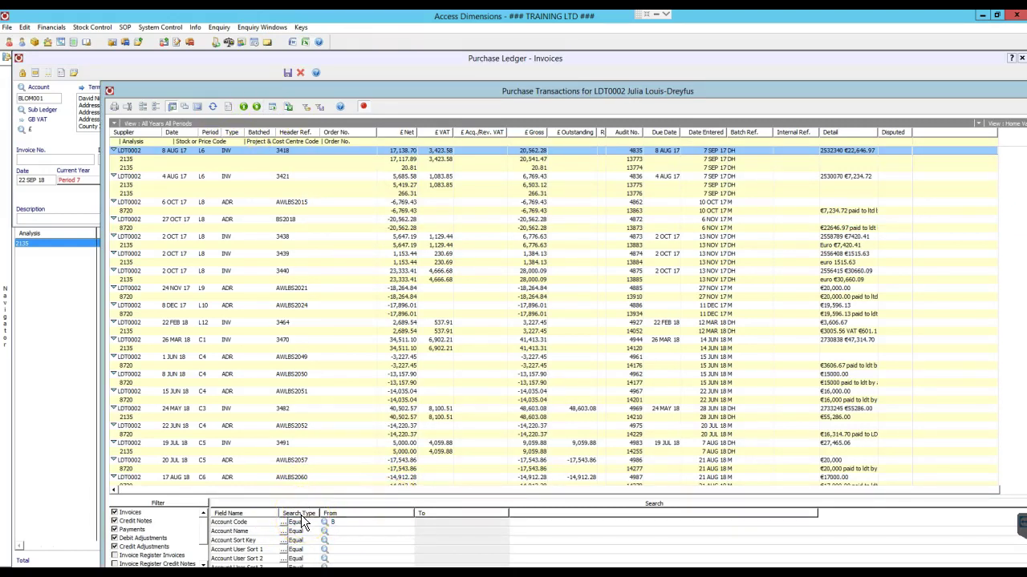
pyautogui.write('KIN==')
pyautogui.press('Return')
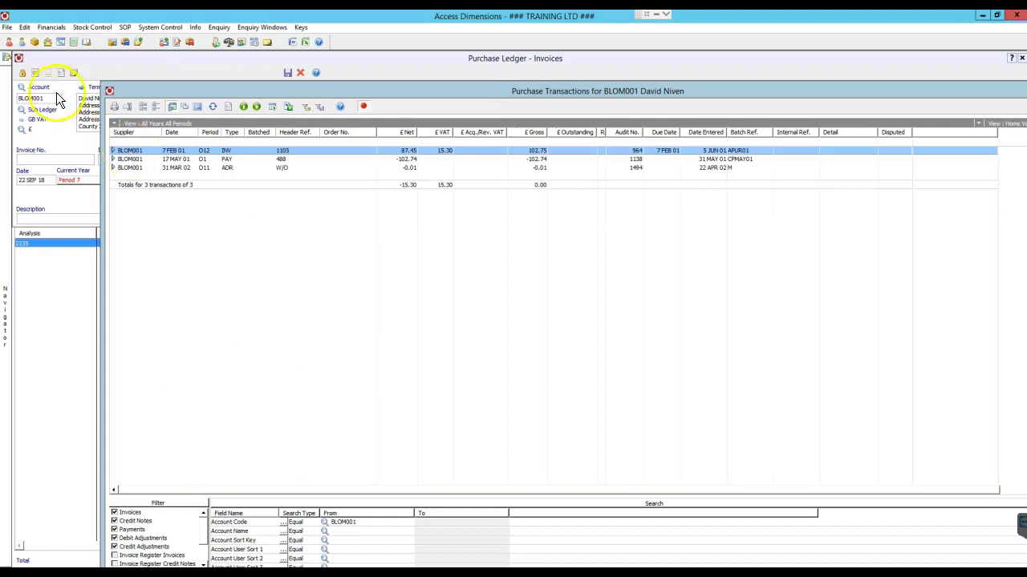
pyautogui.click(211, 61)
pyautogui.click(41, 161)
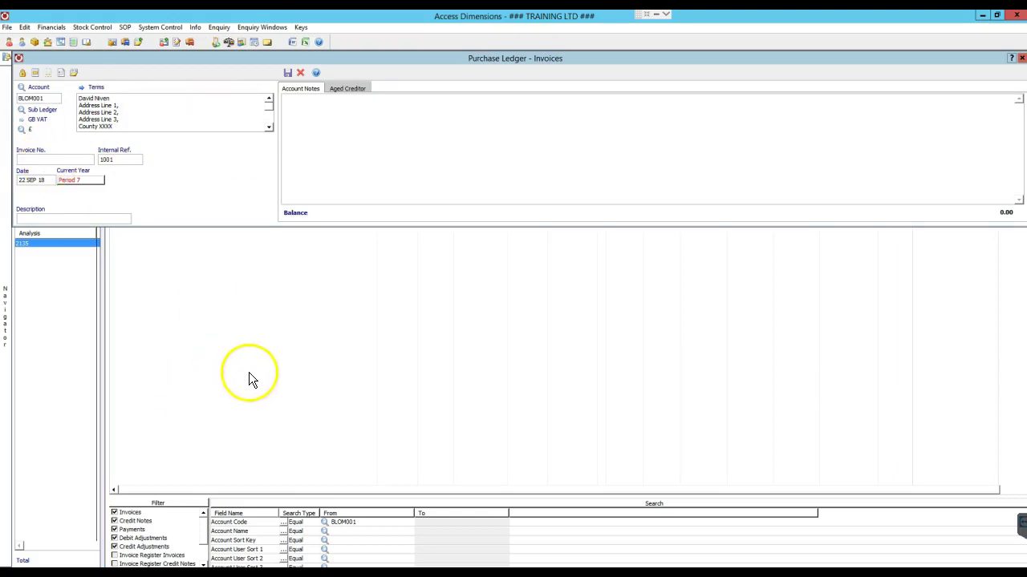
# Bring the supplier's transactions enquiry back to the front, maximise it and include Batched transactions in its filter.
pyautogui.click(261, 27)
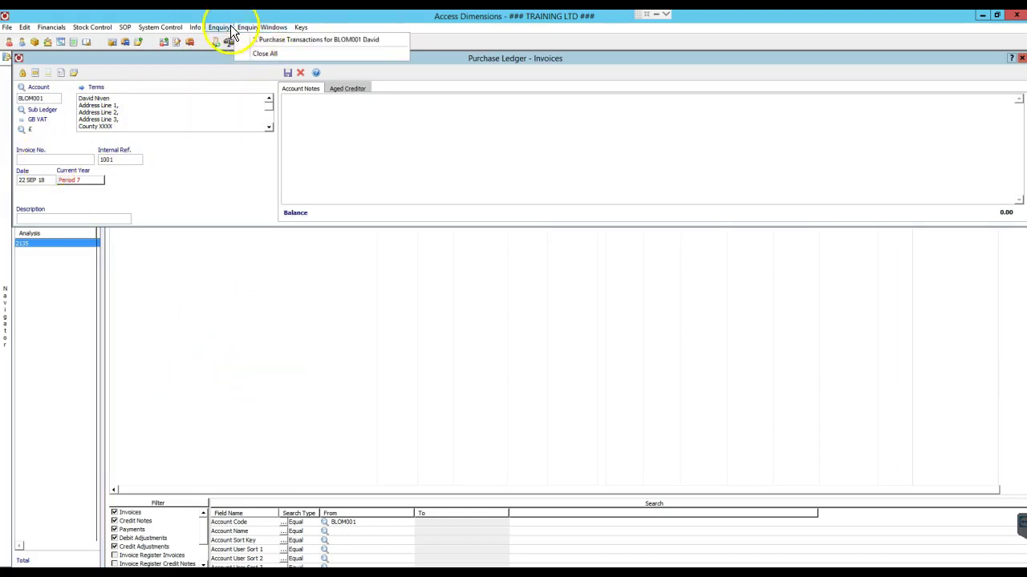
pyautogui.click(270, 40)
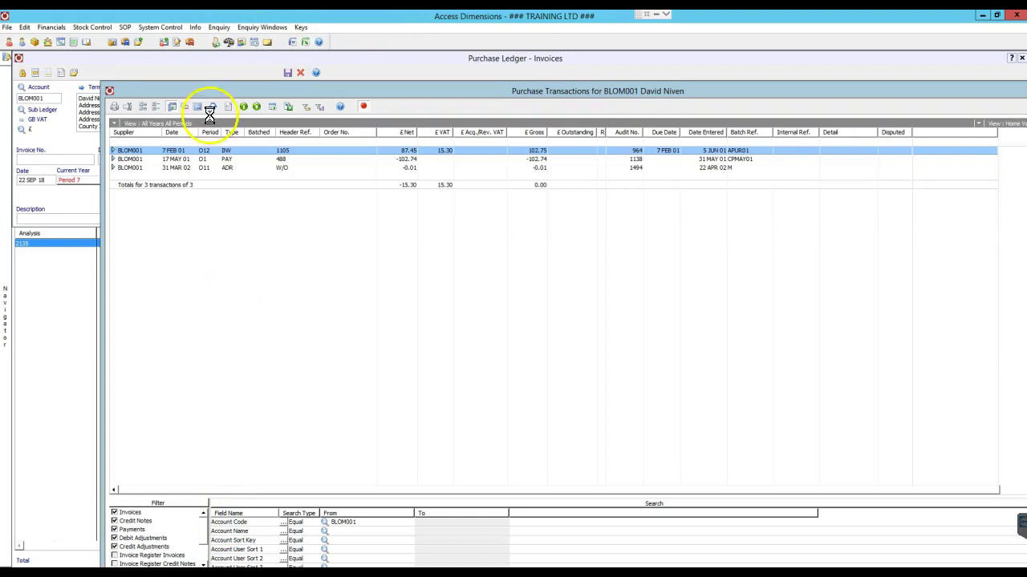
pyautogui.doubleClick(197, 88)
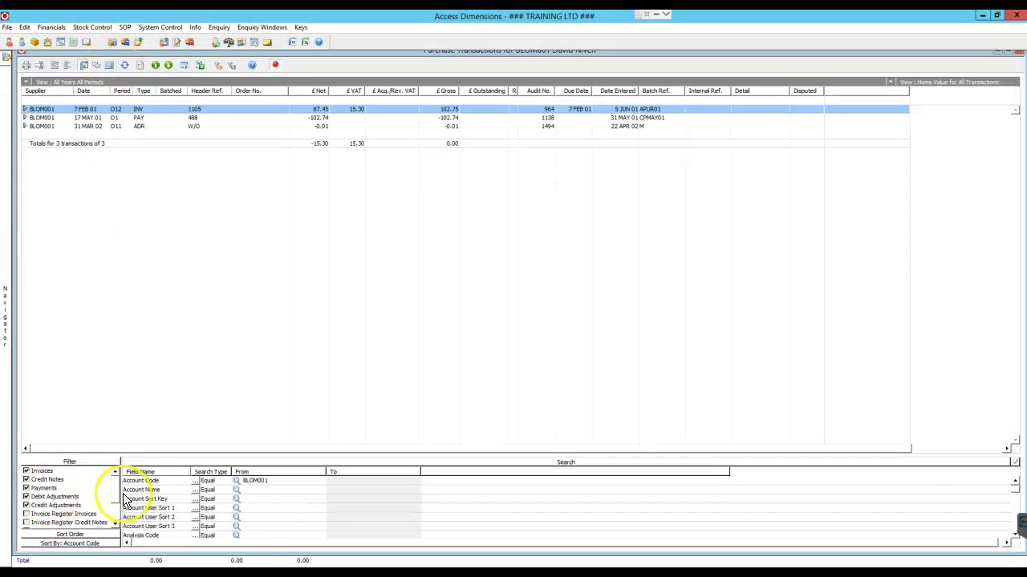
pyautogui.scroll(-2, 116, 497)
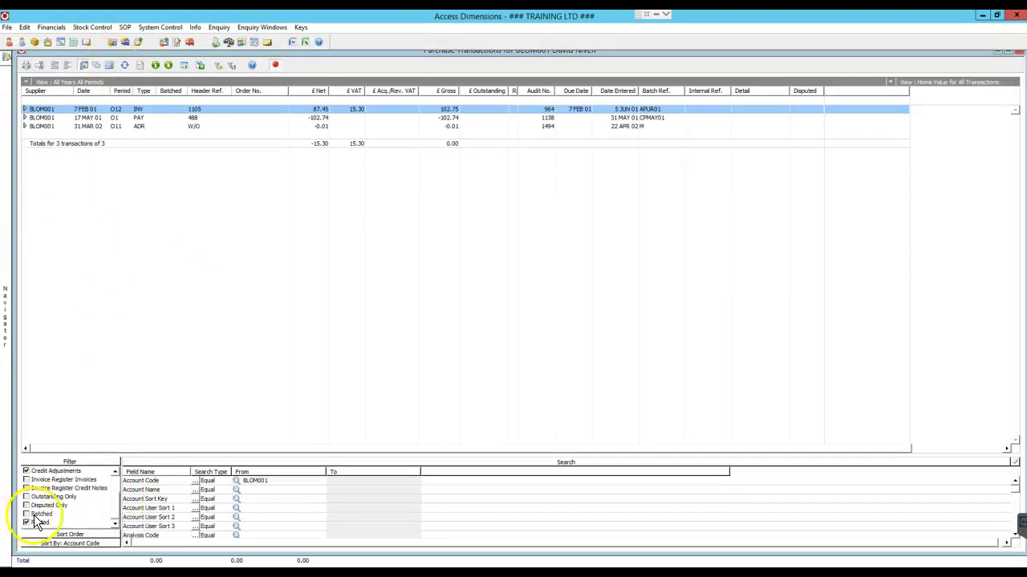
pyautogui.click(41, 514)
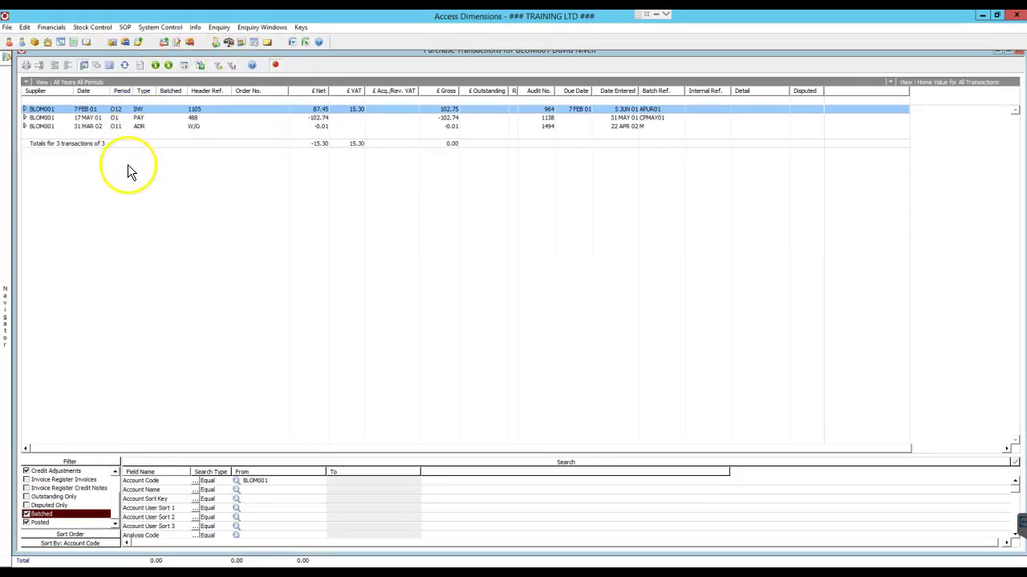
pyautogui.click(84, 65)
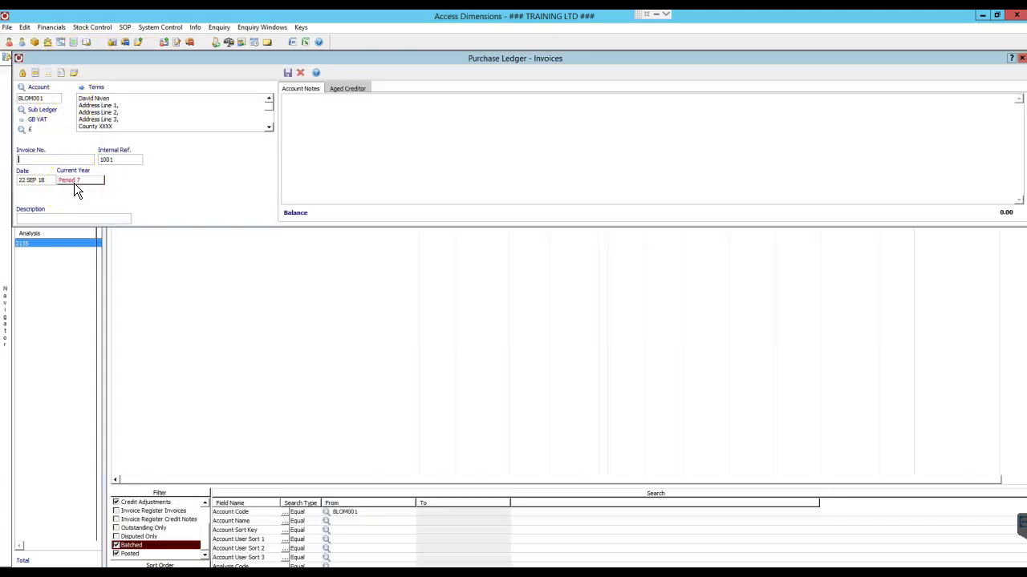
# Close the unfinished purchase invoice entry and the pinned supplier transactions enquiry.
pyautogui.click(1021, 59)
pyautogui.click(172, 84)
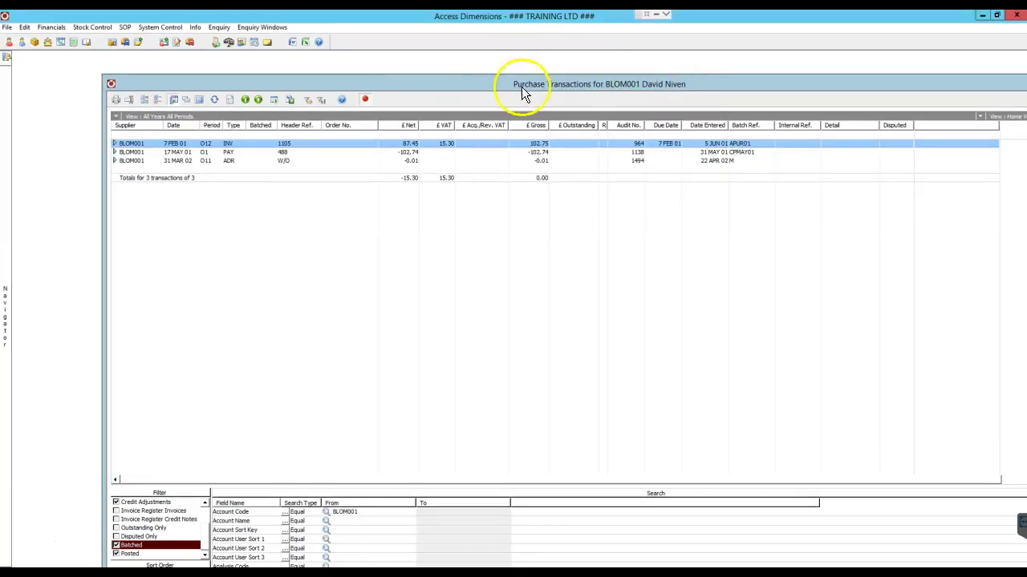
pyautogui.doubleClick(522, 86)
pyautogui.click(1018, 83)
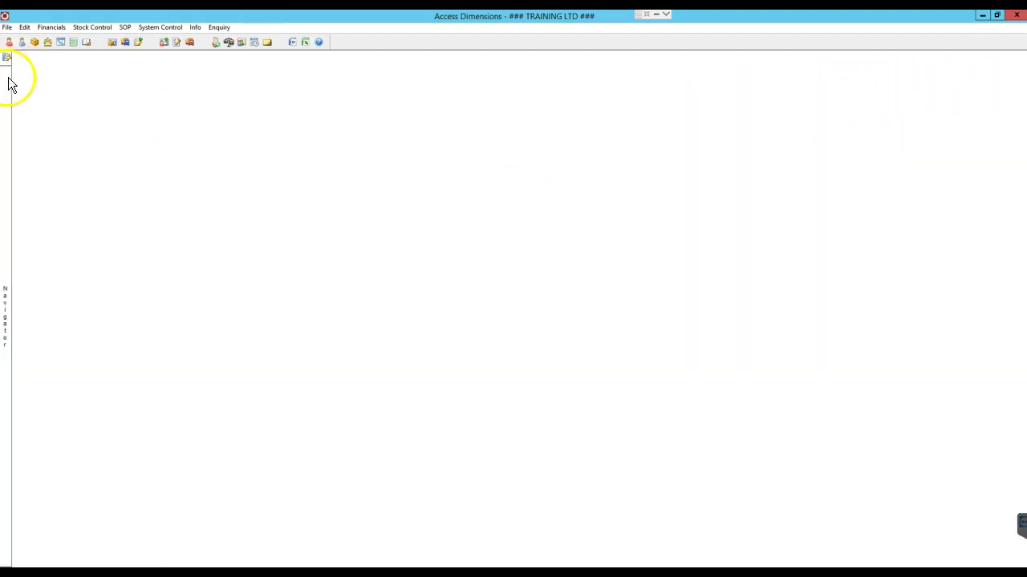
# Open the Cash Book Overview from the Cash Book section of the Navigator.
pyautogui.moveTo(9, 84)
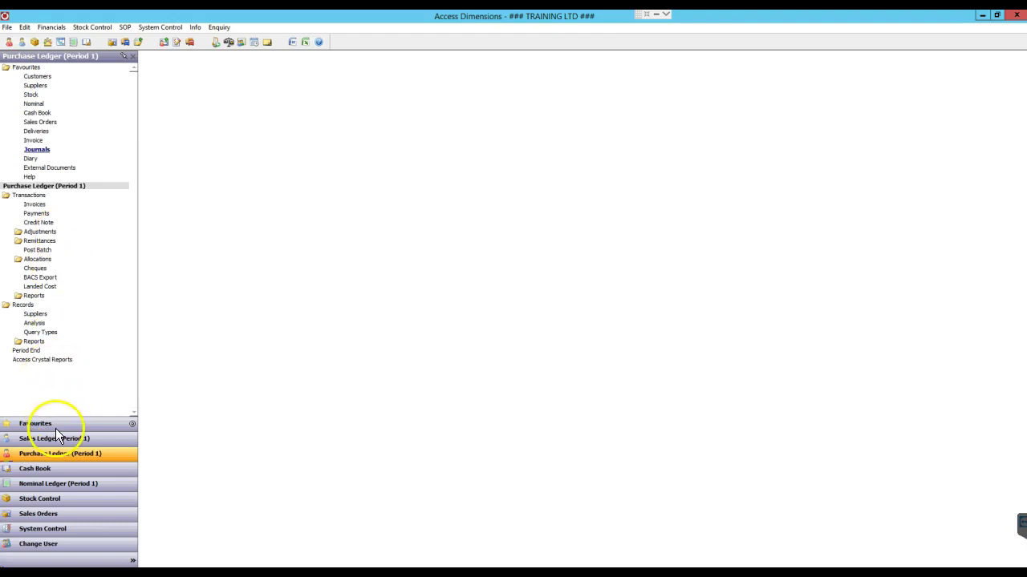
pyautogui.click(51, 472)
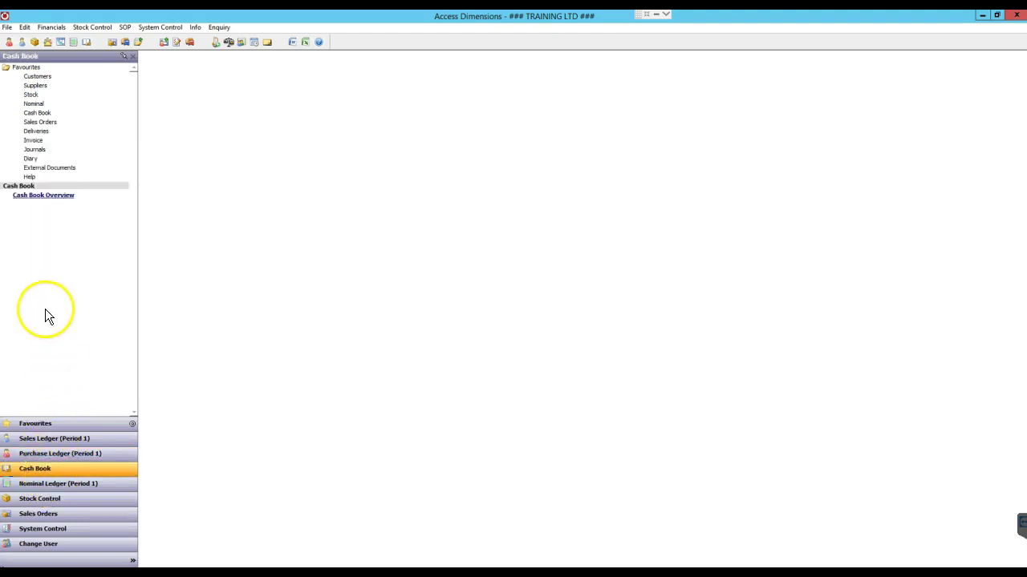
pyautogui.click(49, 196)
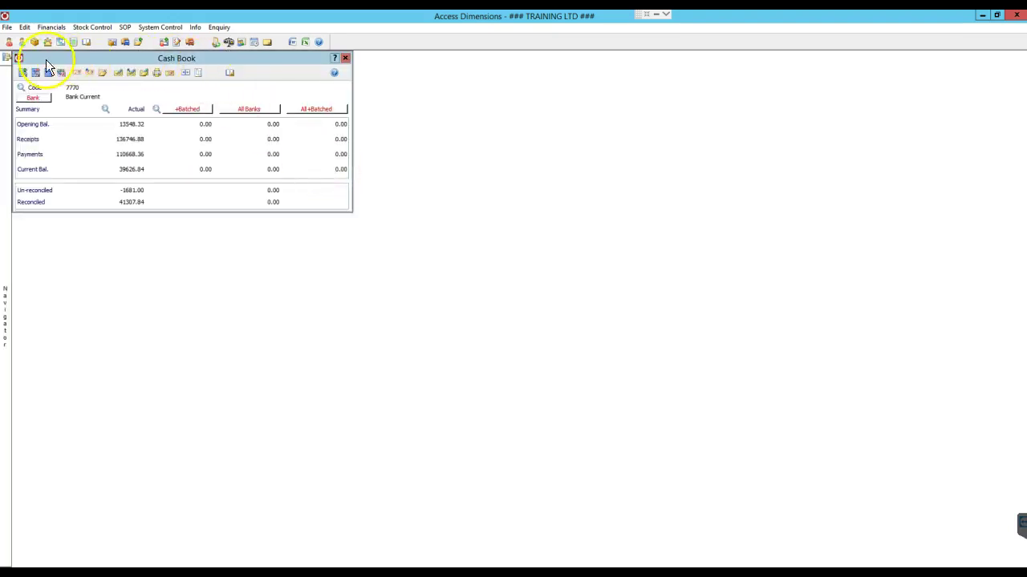
# Keep the Navigator permanently displayed and move the Cash Book window clear of it into the open workspace.
pyautogui.click(6, 58)
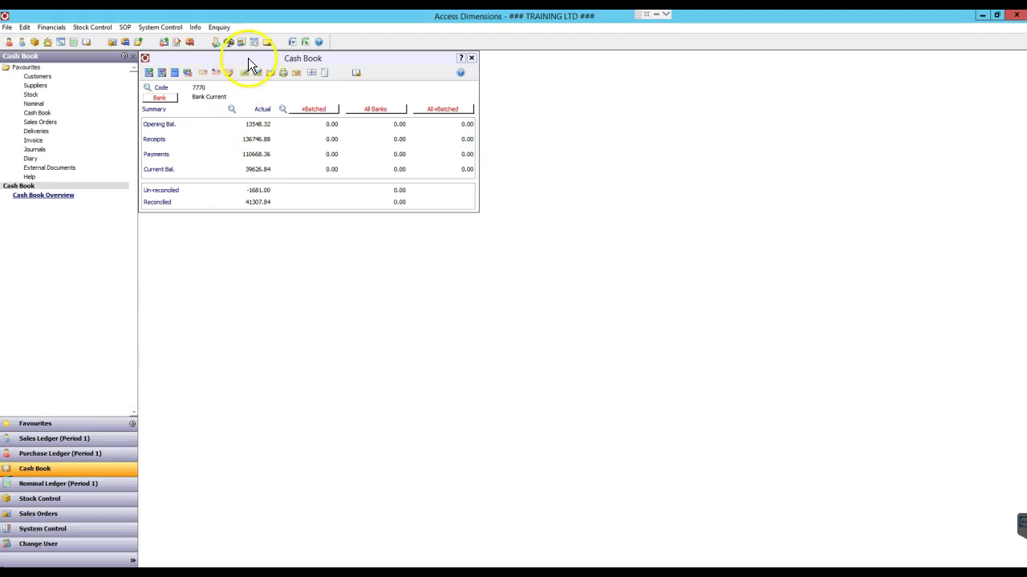
pyautogui.moveTo(249, 60); pyautogui.dragTo(293, 84)
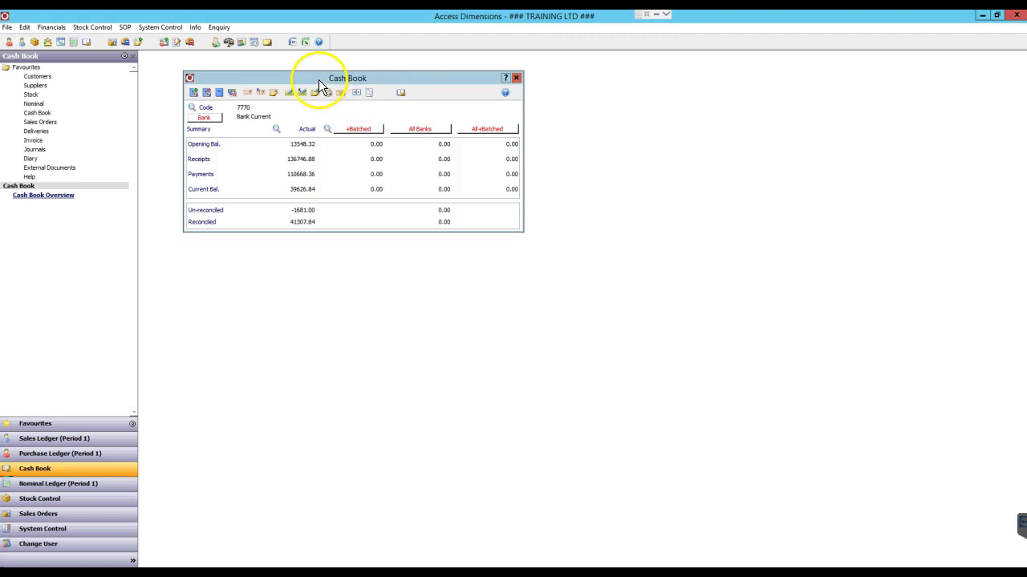
pyautogui.moveTo(391, 79); pyautogui.dragTo(419, 87)
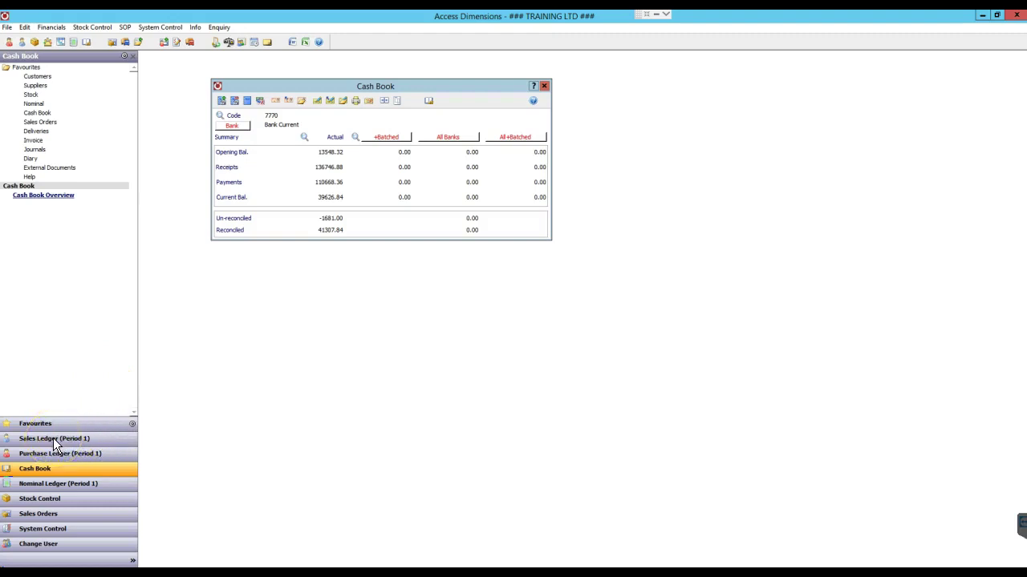
pyautogui.click(367, 85)
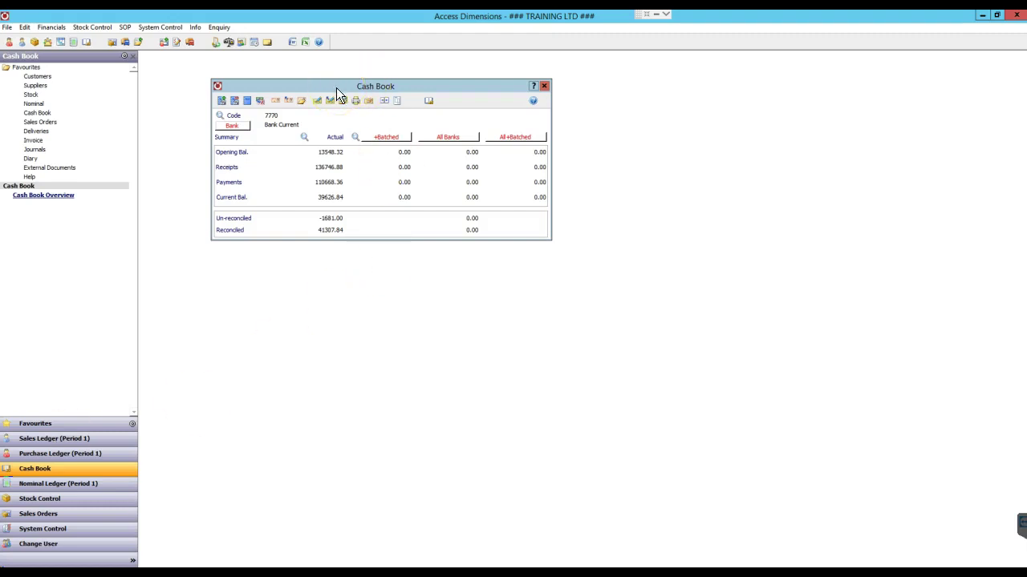